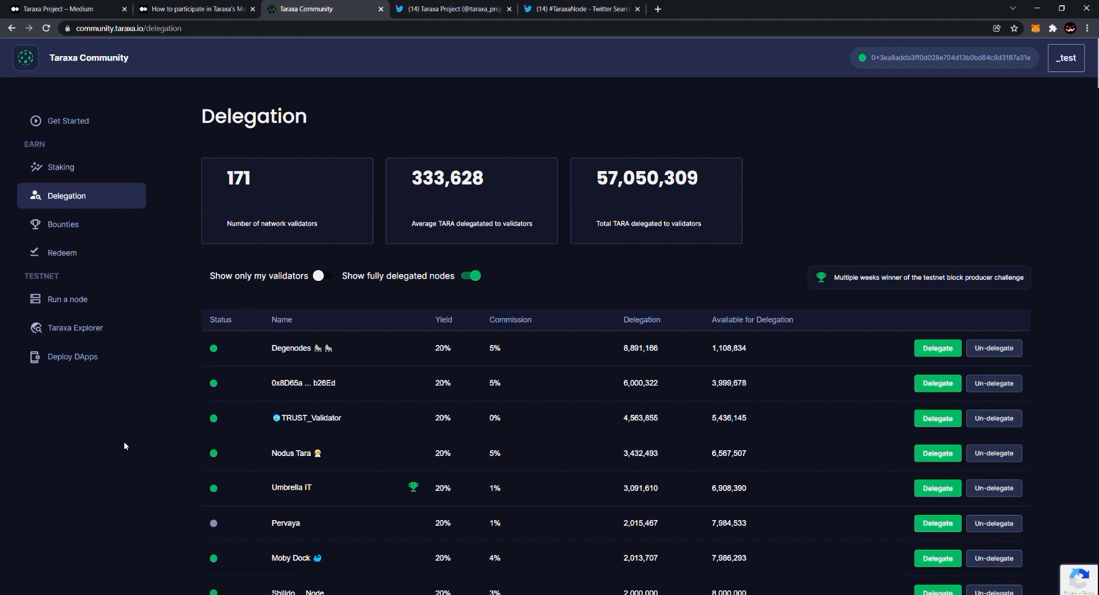
Step: Switch from the 171-validator Delegation page to the Taraxa Project Medium tab
{"action": "left_click", "coordinate": [86, 9]}
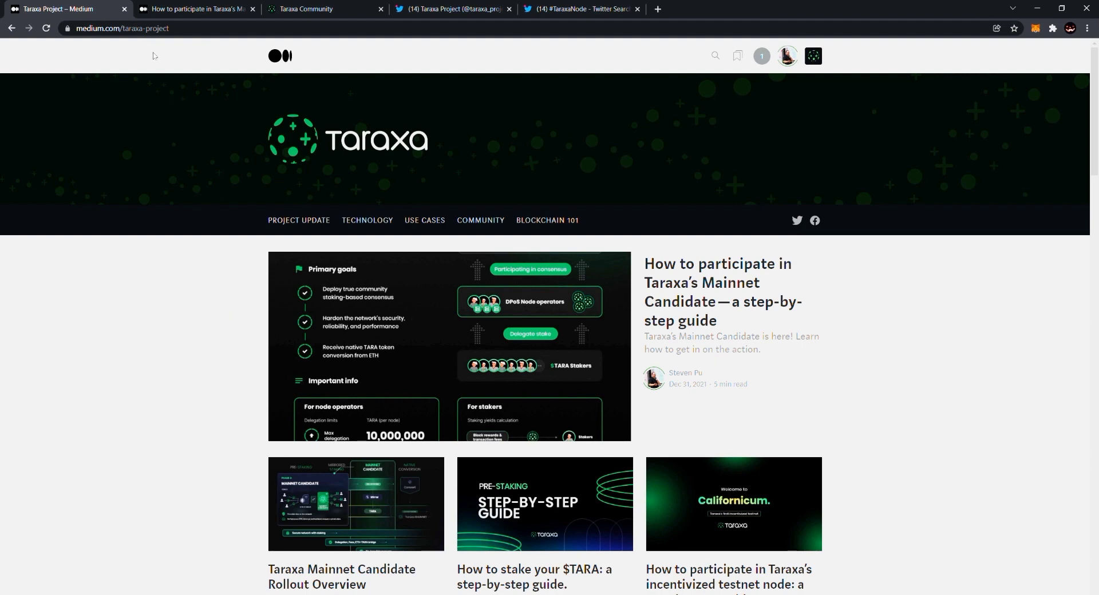
Step: Go to taraxa.io/blog and open the 'How to participate in Taraxa's Mainnet Candidate' guide
{"action": "left_click", "coordinate": [153, 29]}
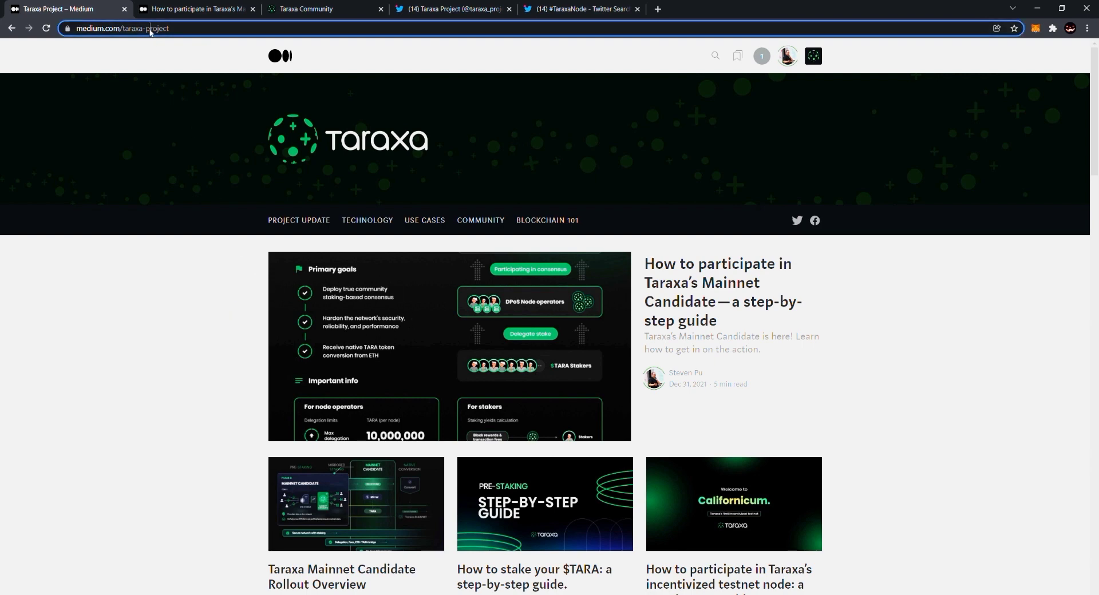
{"action": "type", "text": "tar"}
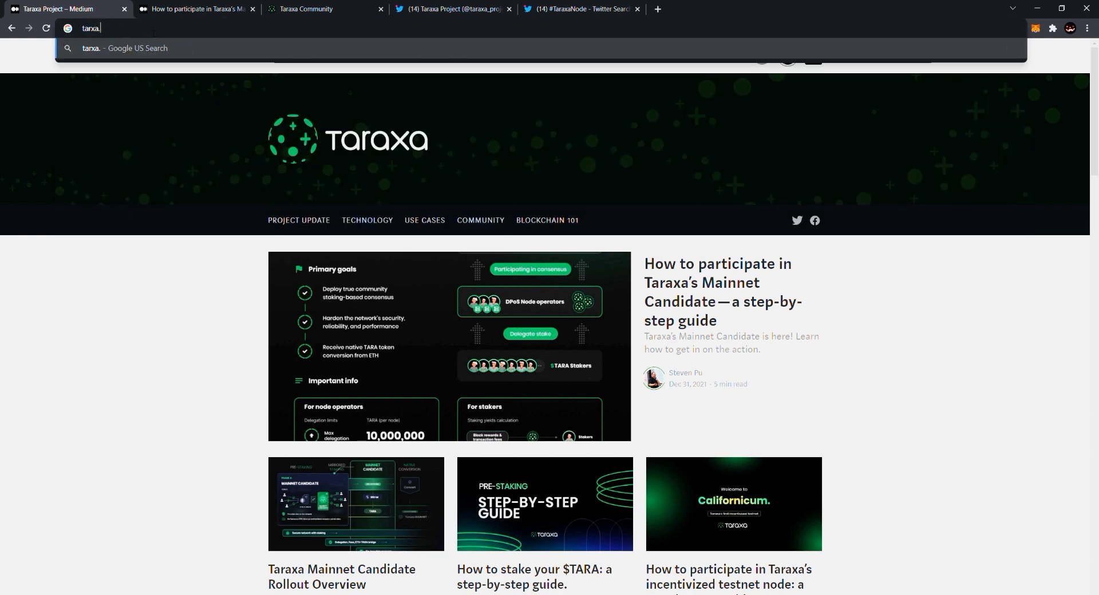
{"action": "type", "text": "axa.io/blo"}
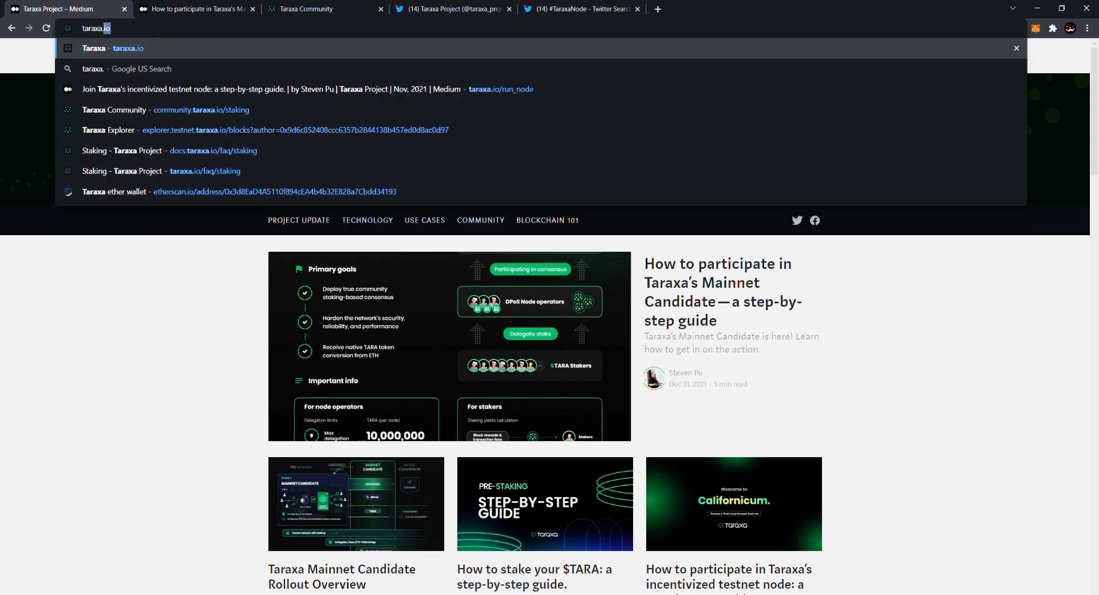
{"action": "key", "text": "Return"}
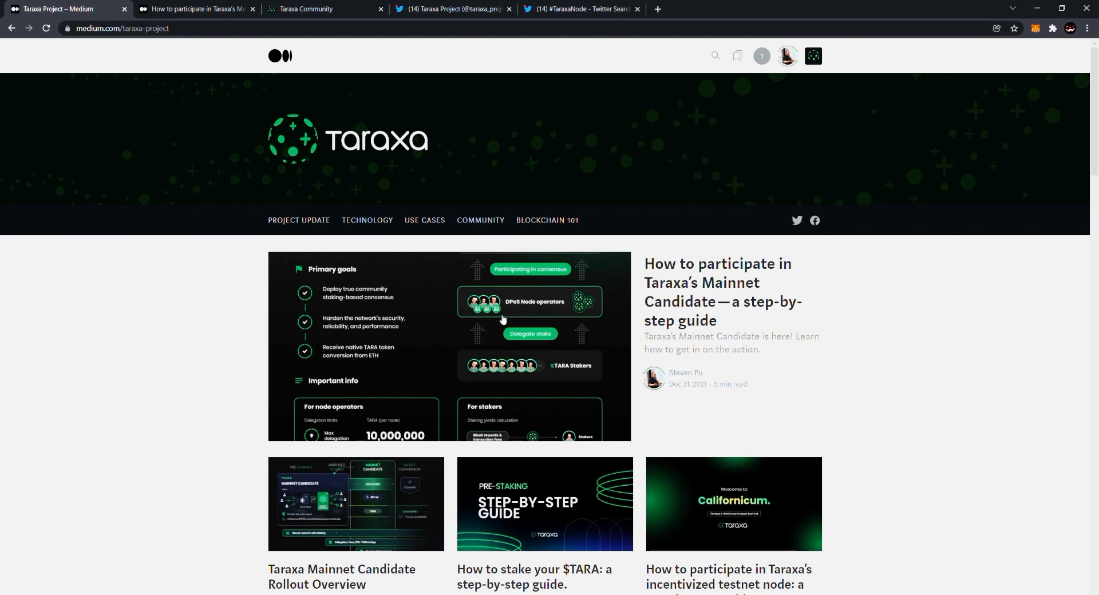
{"action": "left_click", "coordinate": [498, 319]}
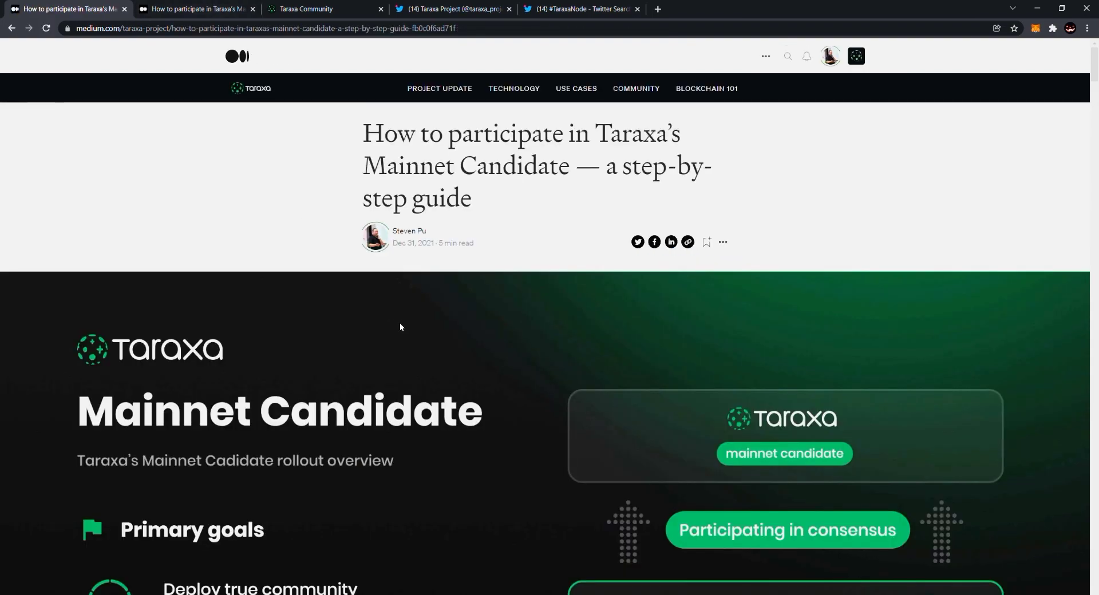
Step: Scroll the guide to Staker Step 2 and open 'Delegate your stake' in a background tab
{"action": "scroll", "coordinate": [400, 325], "scroll_direction": "down", "scroll_amount": 20}
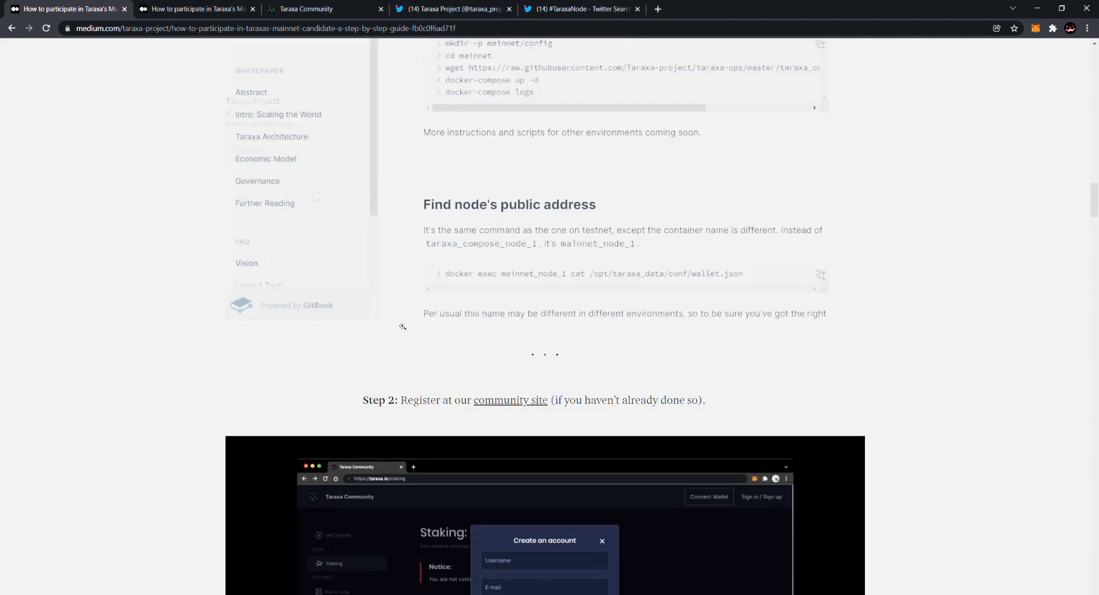
{"action": "scroll", "coordinate": [402, 326], "scroll_direction": "up", "scroll_amount": 12}
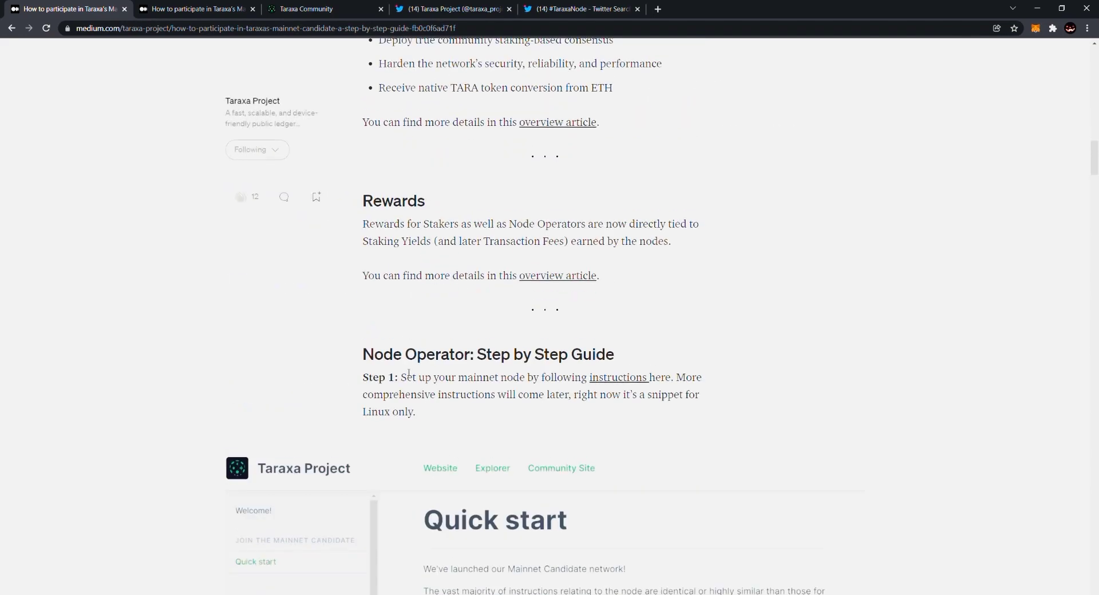
{"action": "scroll", "coordinate": [514, 390], "scroll_direction": "down", "scroll_amount": 20}
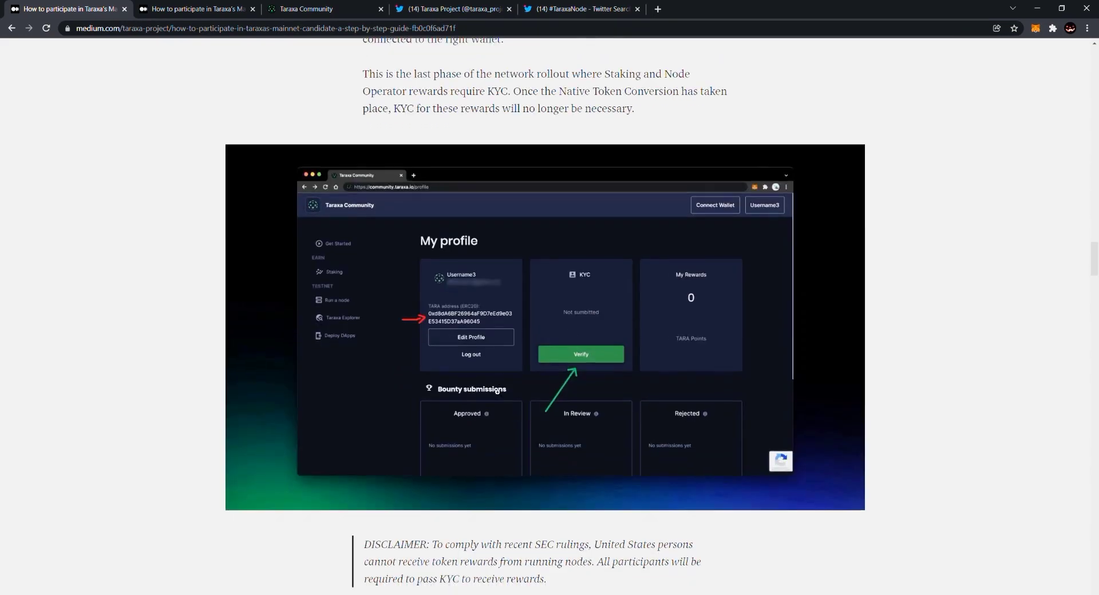
{"action": "scroll", "coordinate": [496, 392], "scroll_direction": "down", "scroll_amount": 20}
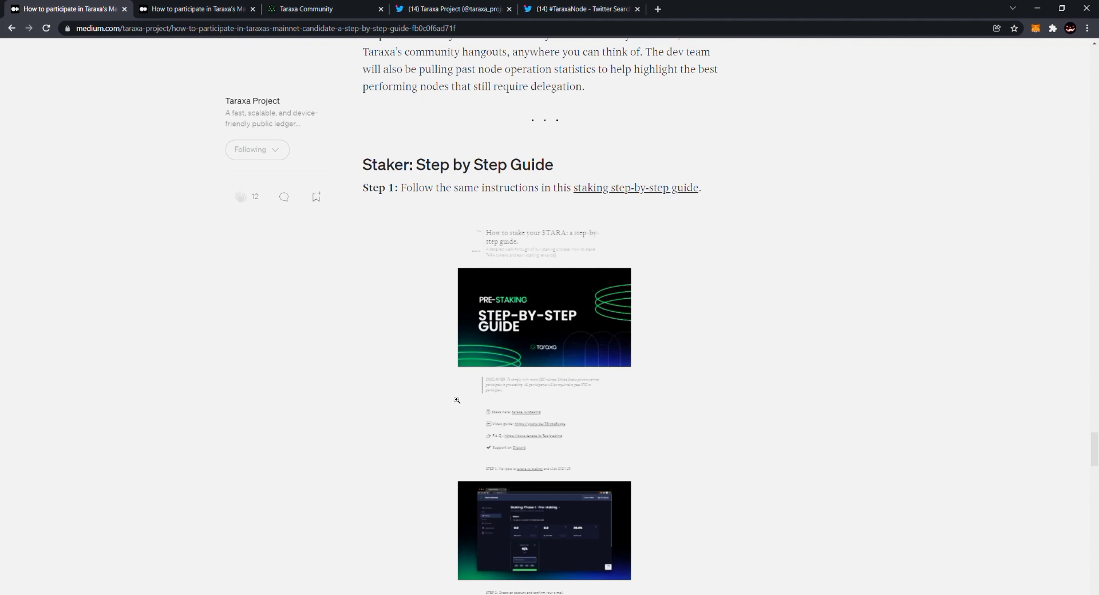
{"action": "scroll", "coordinate": [457, 401], "scroll_direction": "down", "scroll_amount": 15}
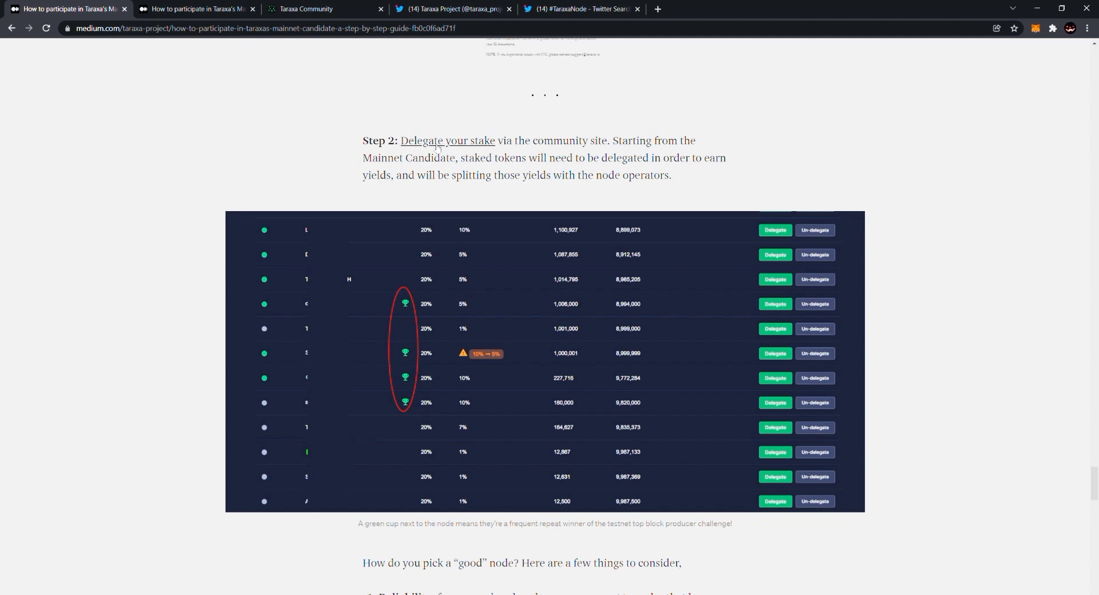
{"action": "middle_click", "coordinate": [455, 149]}
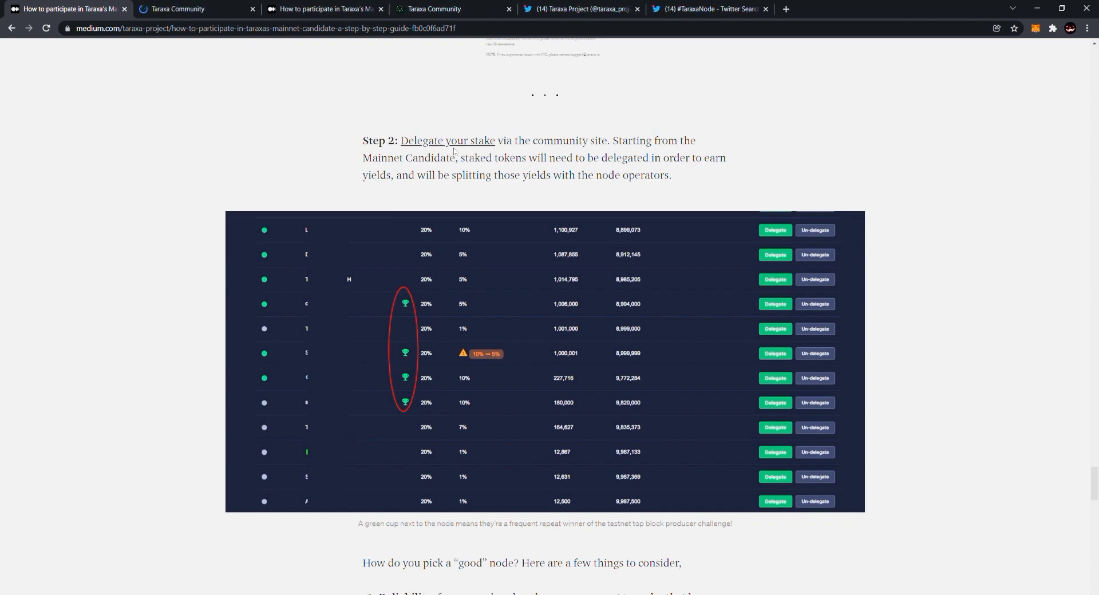
Step: Switch to the new Taraxa Community tab and check the _test account menu
{"action": "left_click", "coordinate": [178, 9]}
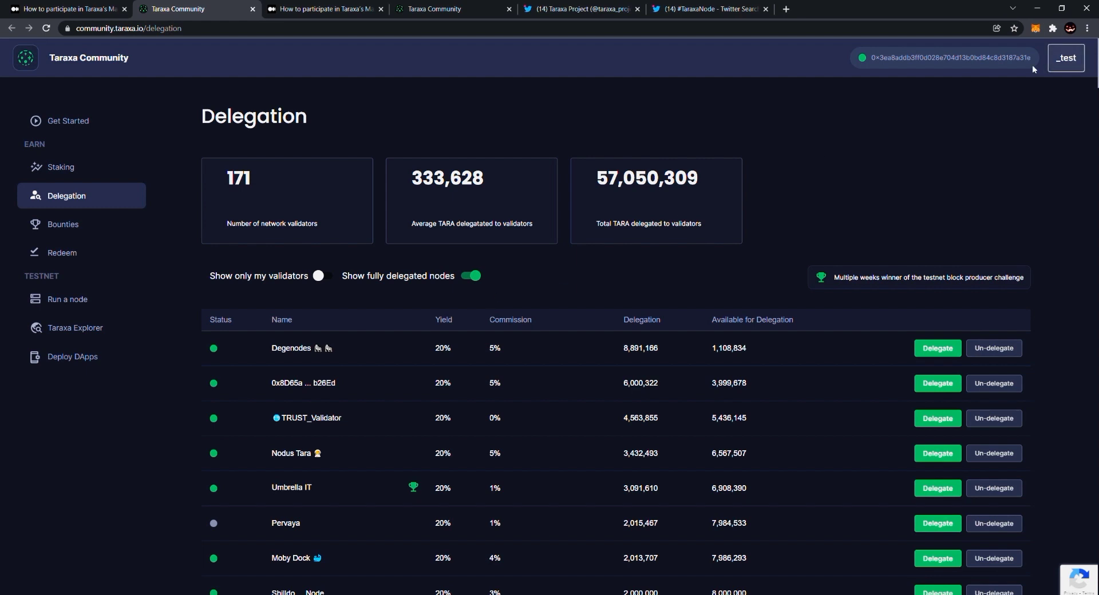
{"action": "left_click", "coordinate": [1066, 57]}
{"action": "left_click", "coordinate": [1065, 56]}
{"action": "left_click", "coordinate": [1063, 55]}
{"action": "left_click", "coordinate": [1064, 55]}
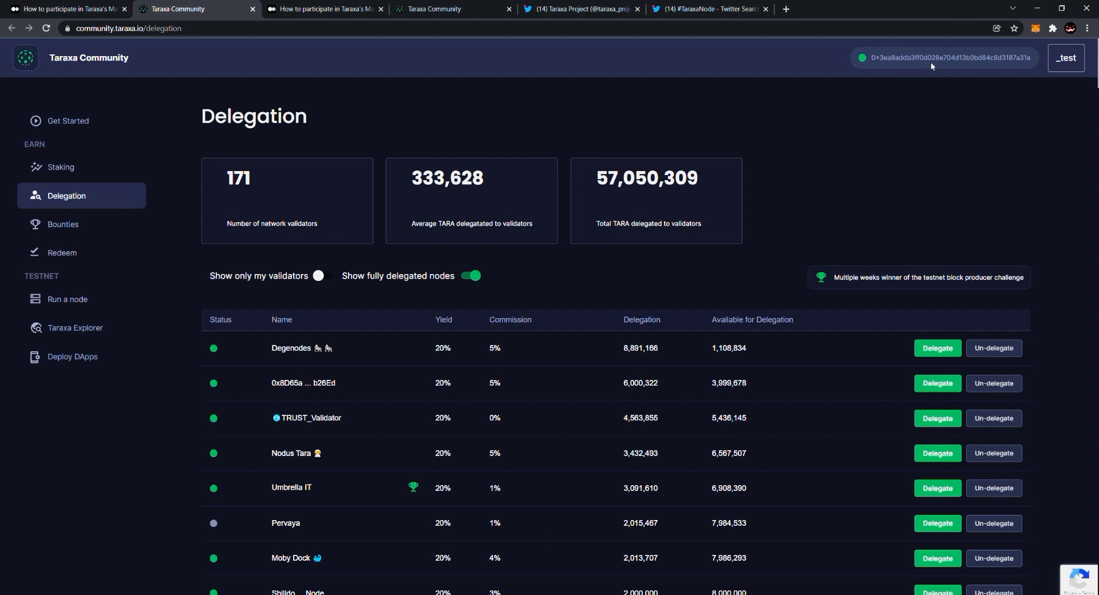
Step: Select the connected wallet address, then go to the Staking: Phase 1 – Pre-staking page
{"action": "double_click", "coordinate": [876, 61]}
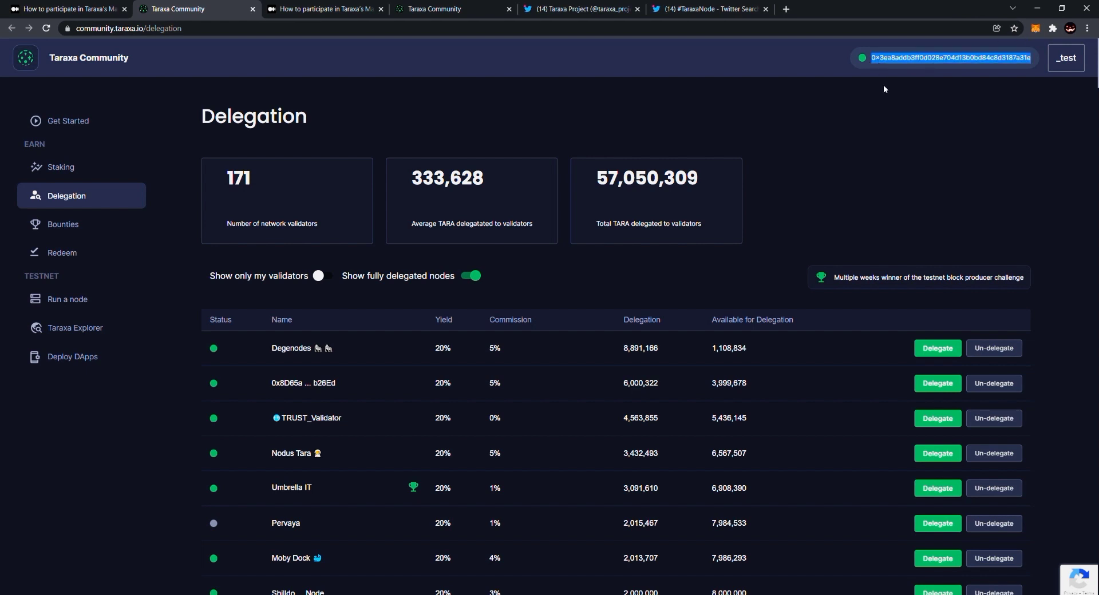
{"action": "left_click", "coordinate": [911, 61]}
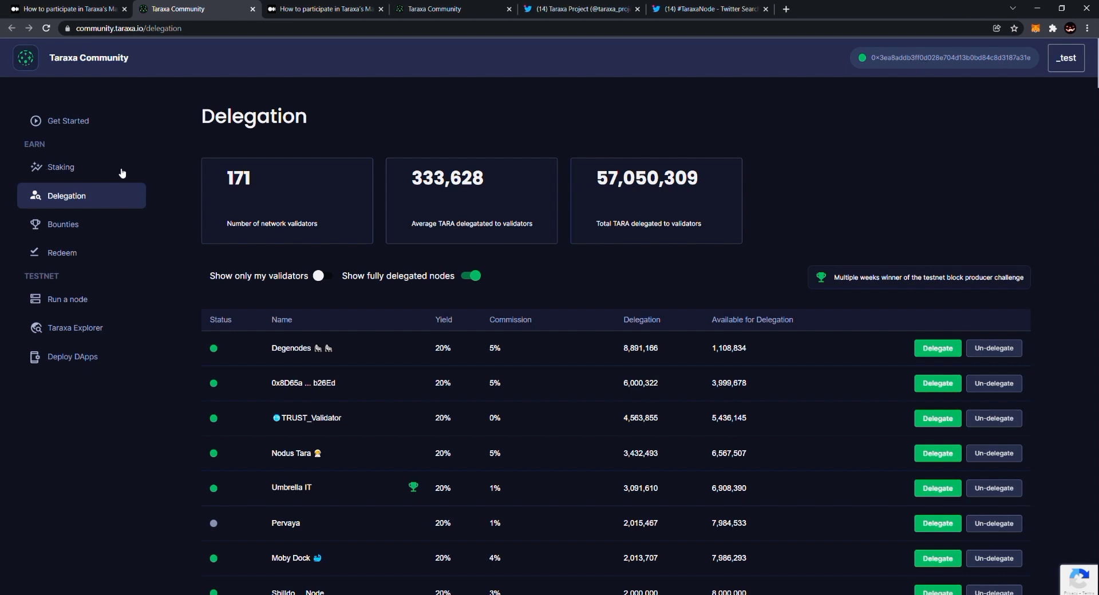
{"action": "left_click", "coordinate": [85, 166]}
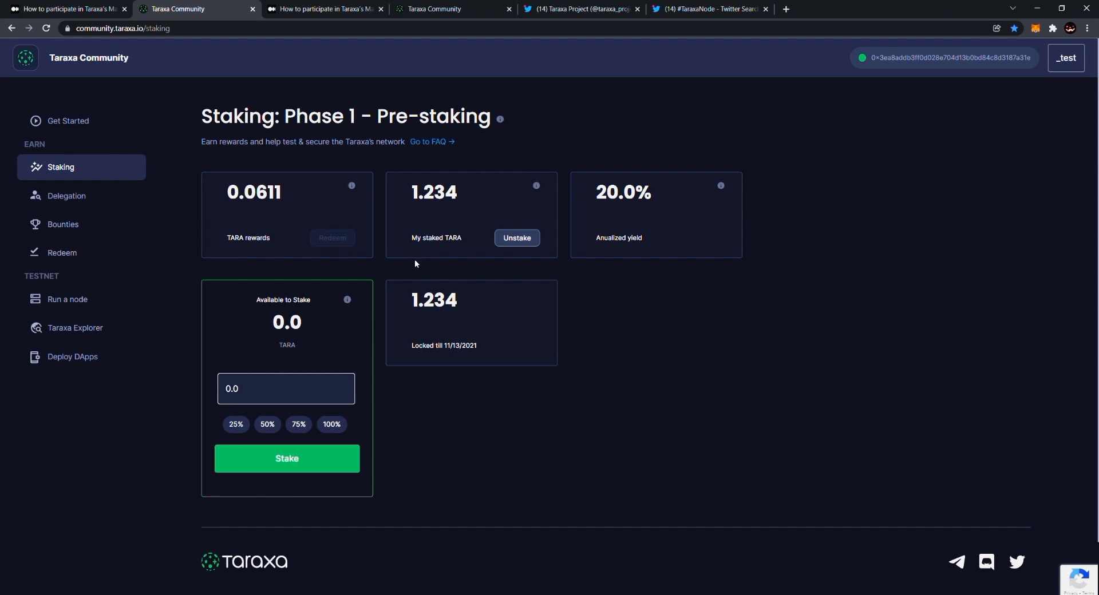
{"action": "left_click_drag", "start_coordinate": [411, 193], "coordinate": [462, 194]}
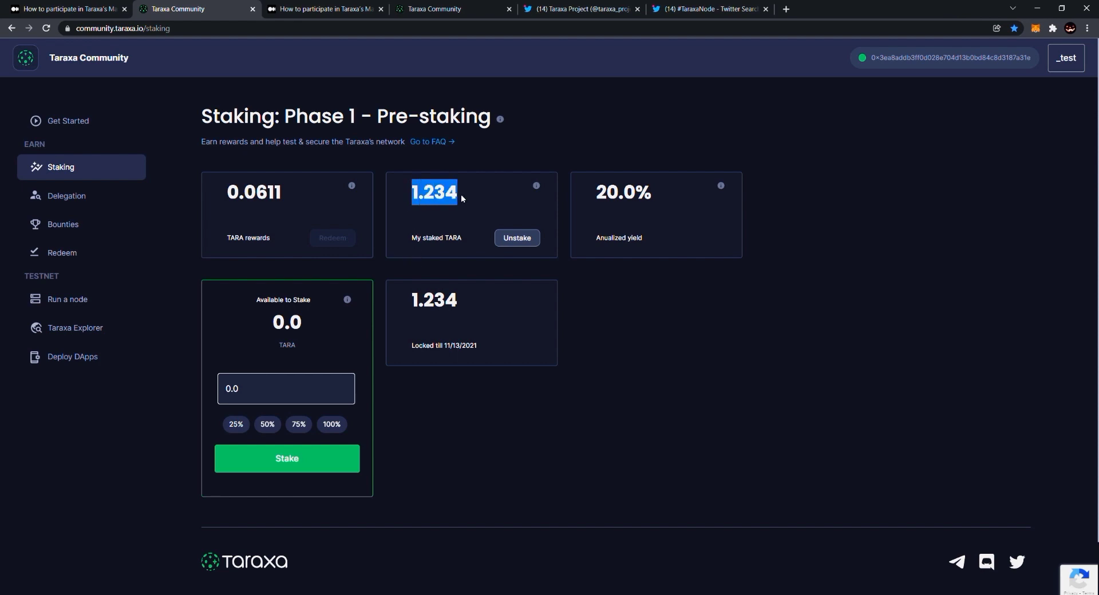
{"action": "left_click", "coordinate": [461, 194]}
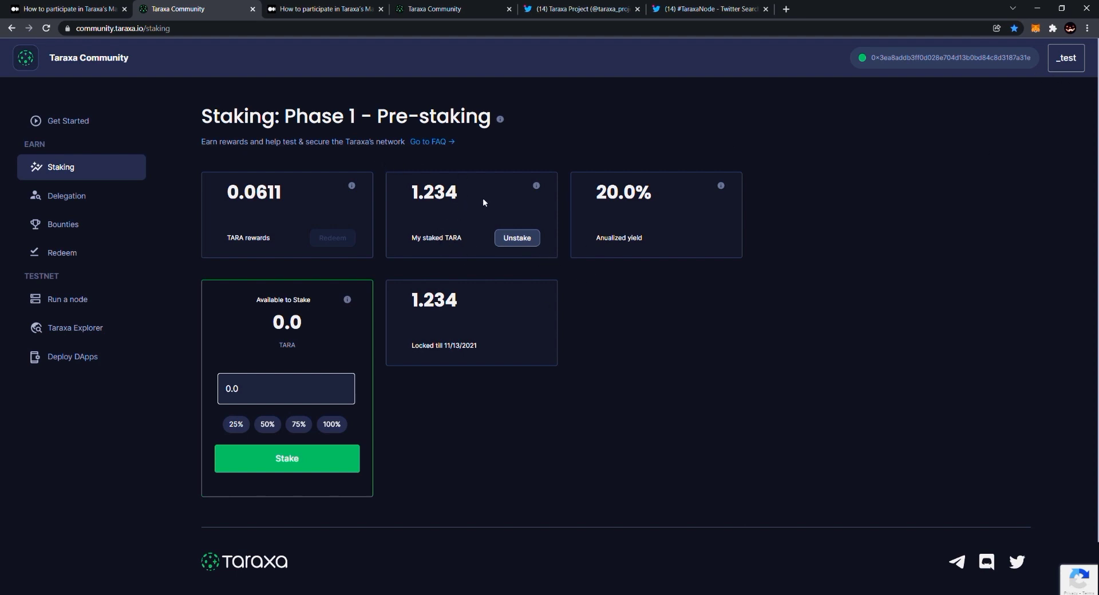
{"action": "left_click_drag", "start_coordinate": [424, 195], "coordinate": [470, 197]}
{"action": "double_click", "coordinate": [446, 193]}
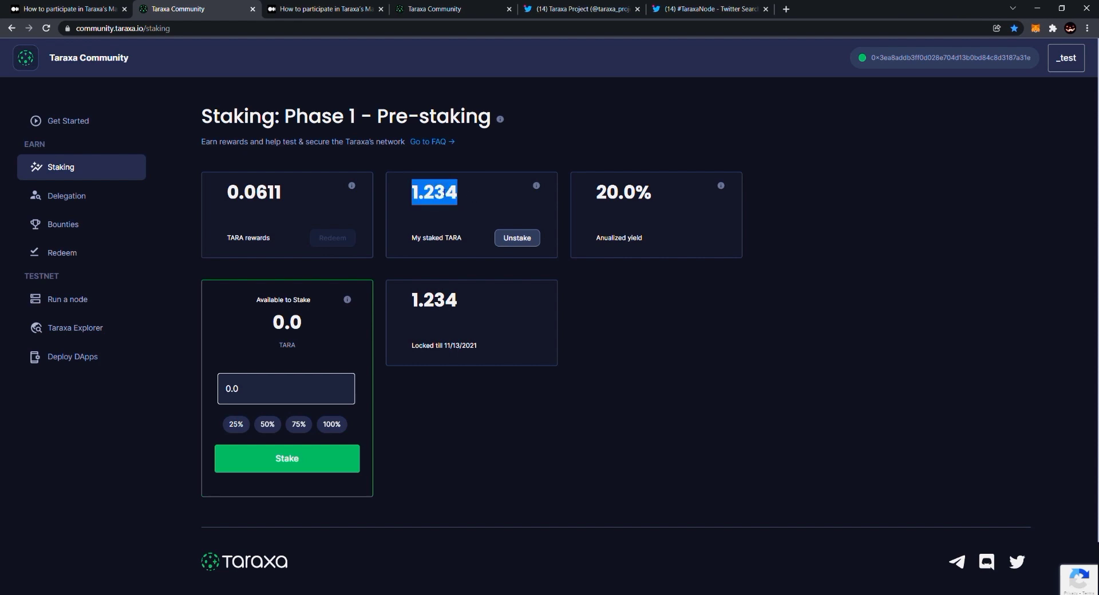
{"action": "left_click", "coordinate": [443, 194]}
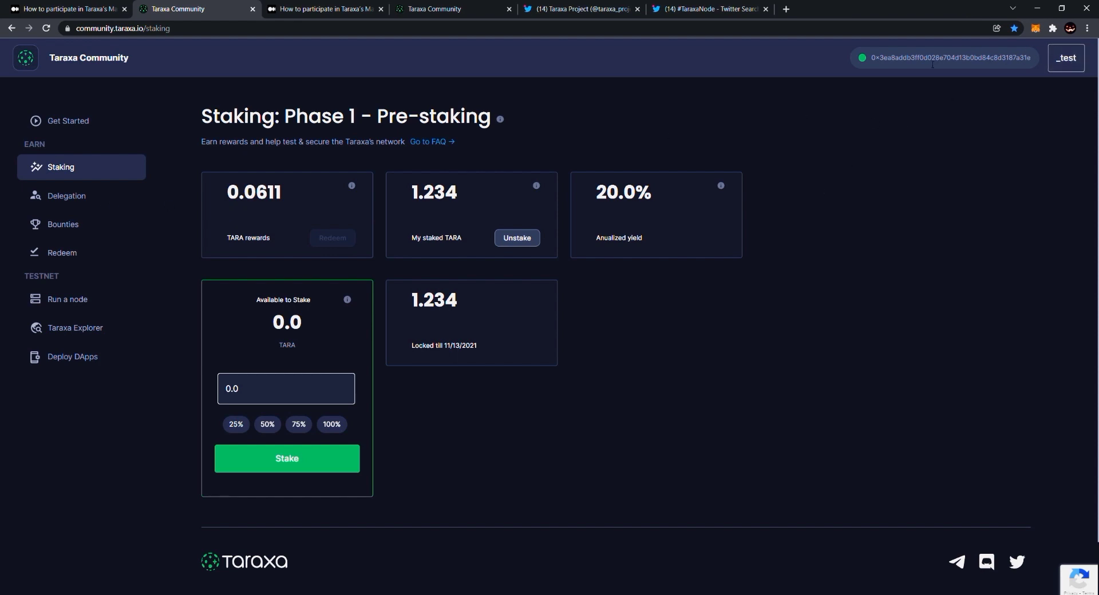
Step: Open Delegation from the sidebar and scroll through the 171-validator table
{"action": "left_click", "coordinate": [89, 197]}
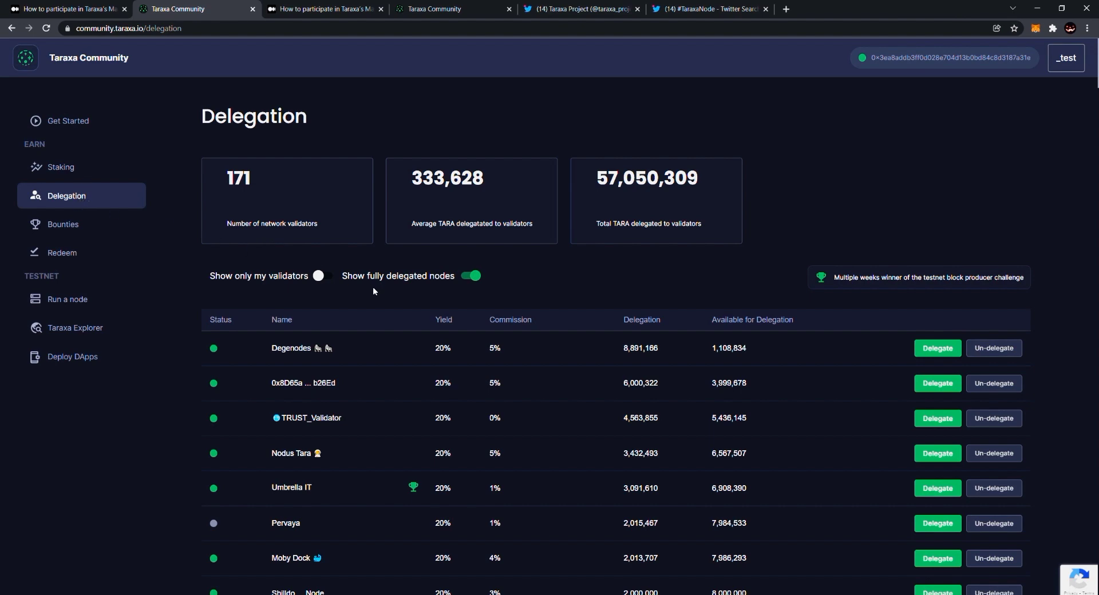
{"action": "scroll", "coordinate": [339, 373], "scroll_direction": "down", "scroll_amount": 2}
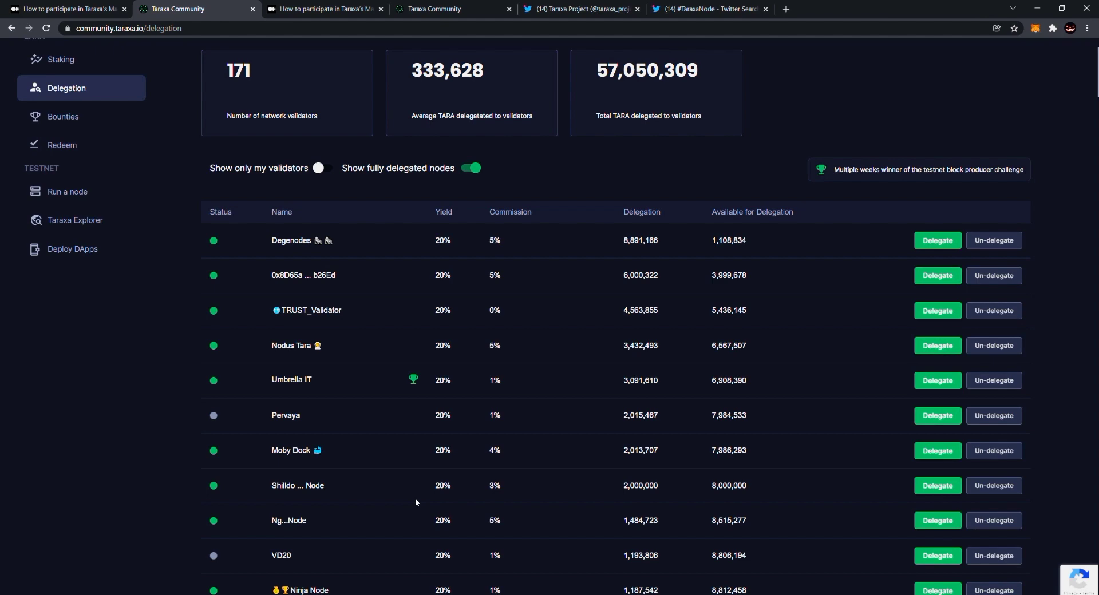
{"action": "scroll", "coordinate": [415, 502], "scroll_direction": "down", "scroll_amount": 2}
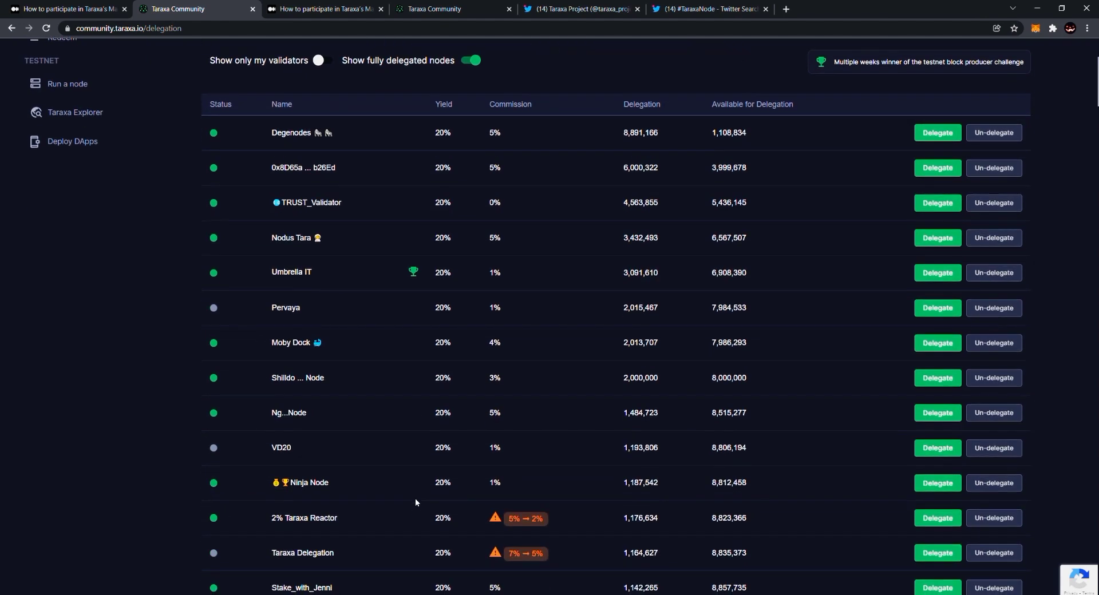
Step: Scroll down the validator table to rows with 0 delegation and 10,000,000 available
{"action": "scroll", "coordinate": [415, 503], "scroll_direction": "down", "scroll_amount": 15}
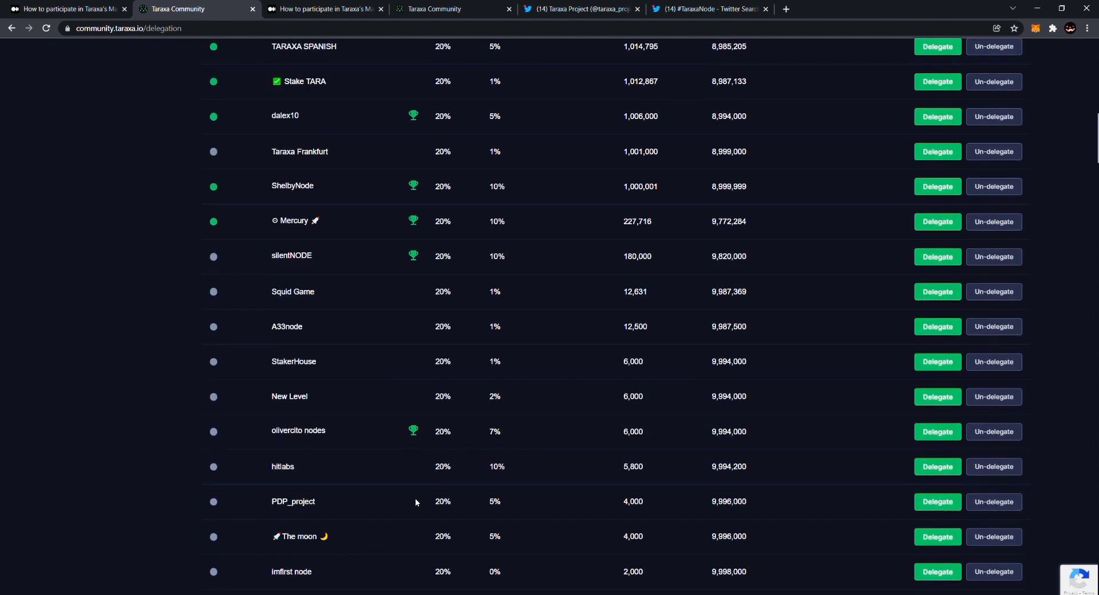
{"action": "scroll", "coordinate": [415, 503], "scroll_direction": "down", "scroll_amount": 2}
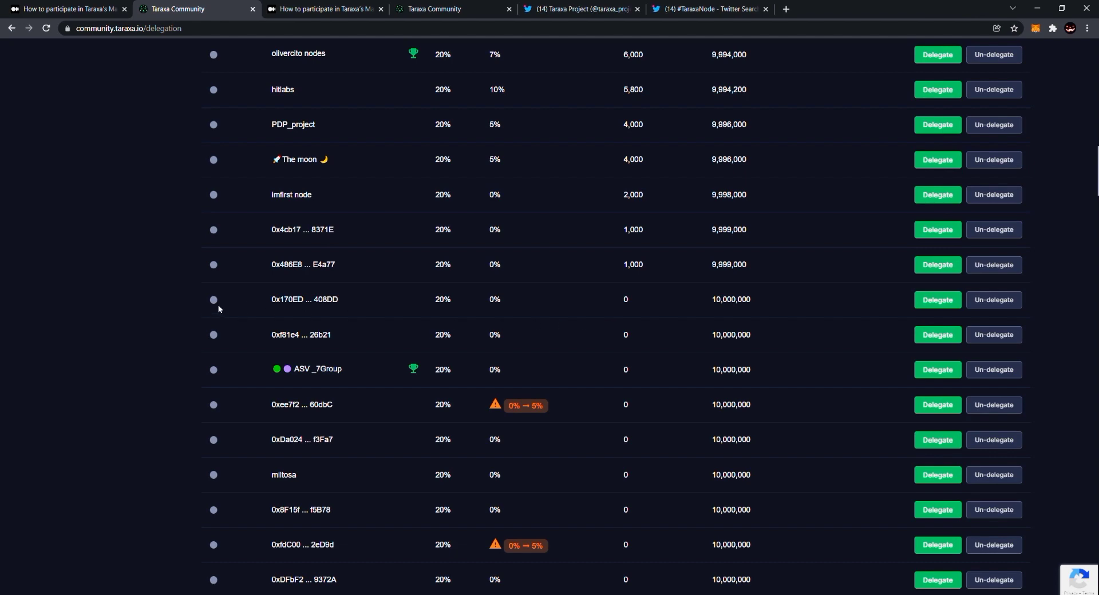
{"action": "scroll", "coordinate": [218, 308], "scroll_direction": "up", "scroll_amount": 20}
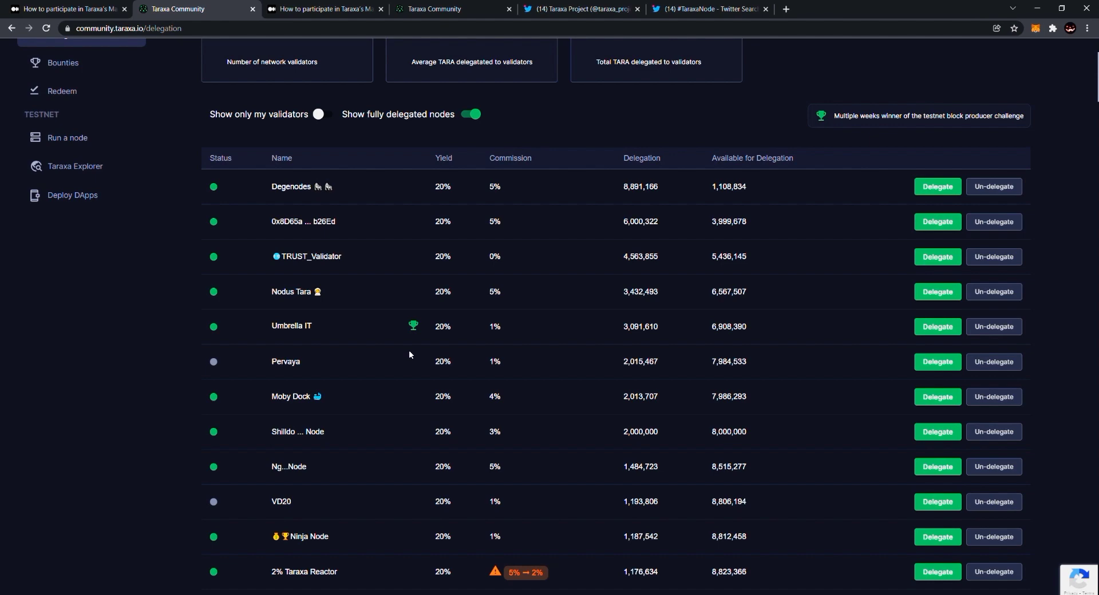
Step: Scroll the Delegation table to review validators' yield, commission, delegation and available capacity
{"action": "scroll", "coordinate": [409, 354], "scroll_direction": "up", "scroll_amount": 1}
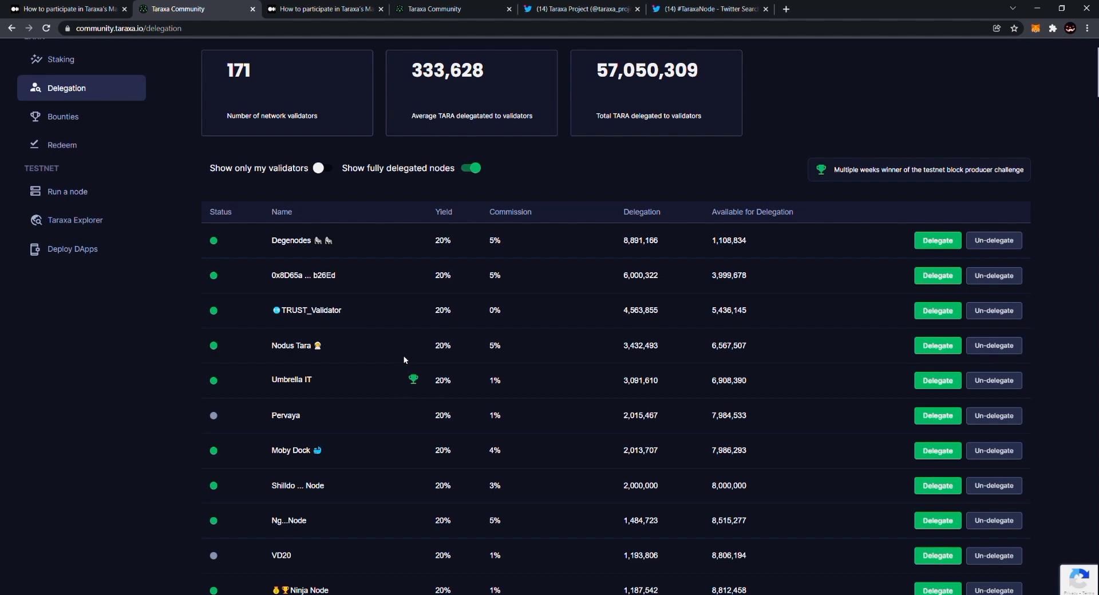
{"action": "scroll", "coordinate": [422, 408], "scroll_direction": "down", "scroll_amount": 2}
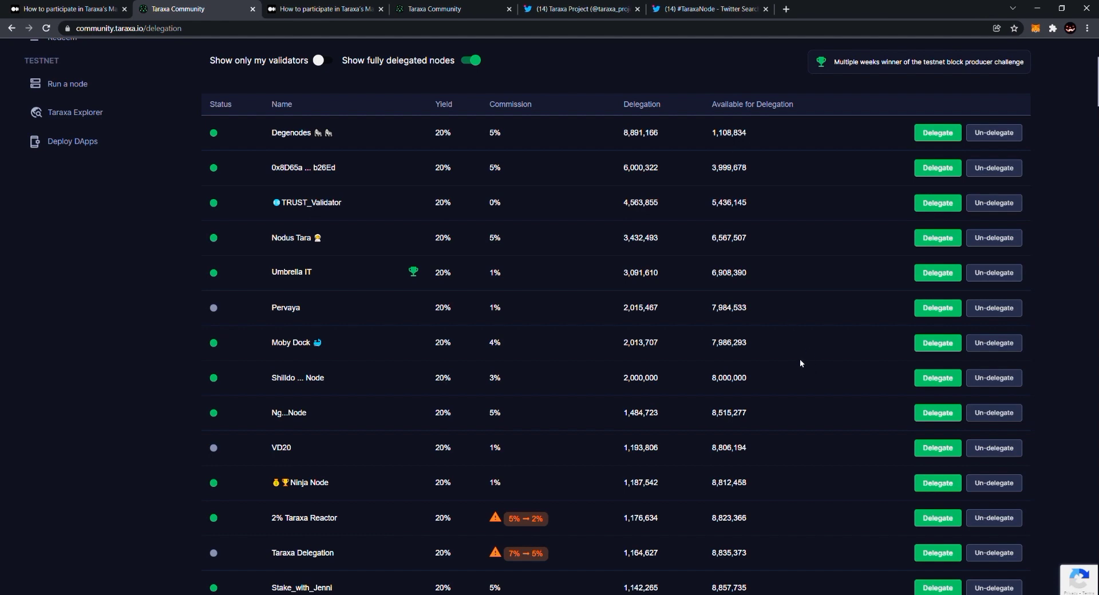
{"action": "scroll", "coordinate": [801, 363], "scroll_direction": "down", "scroll_amount": 1}
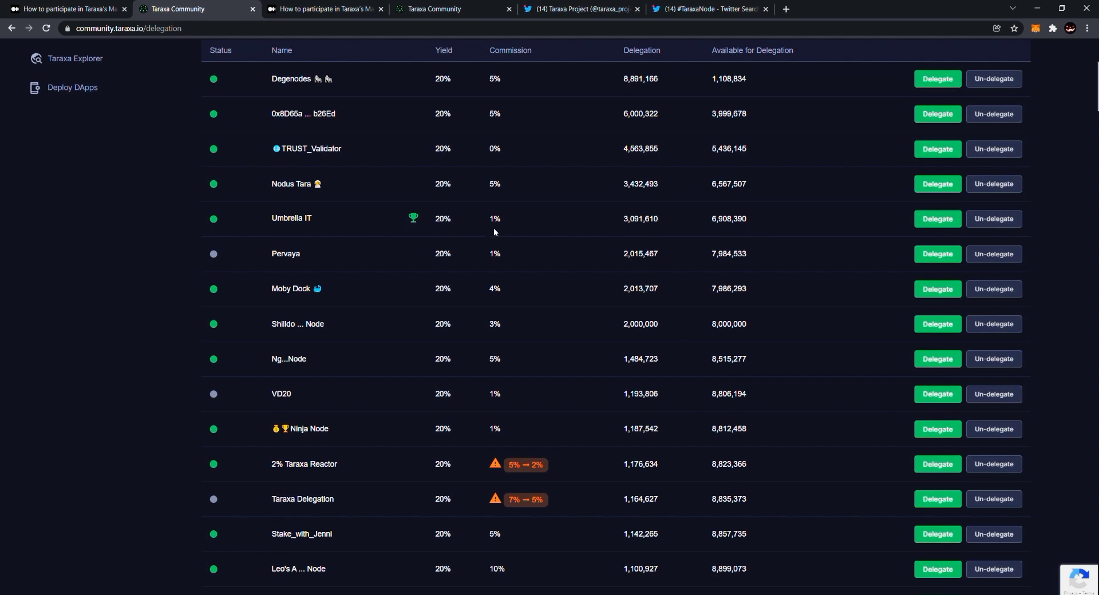
Step: Scroll down to ASV _7Group, a validator with 0 delegation, and start delegating to it
{"action": "scroll", "coordinate": [408, 276], "scroll_direction": "down", "scroll_amount": 1}
{"action": "scroll", "coordinate": [409, 276], "scroll_direction": "down", "scroll_amount": 8}
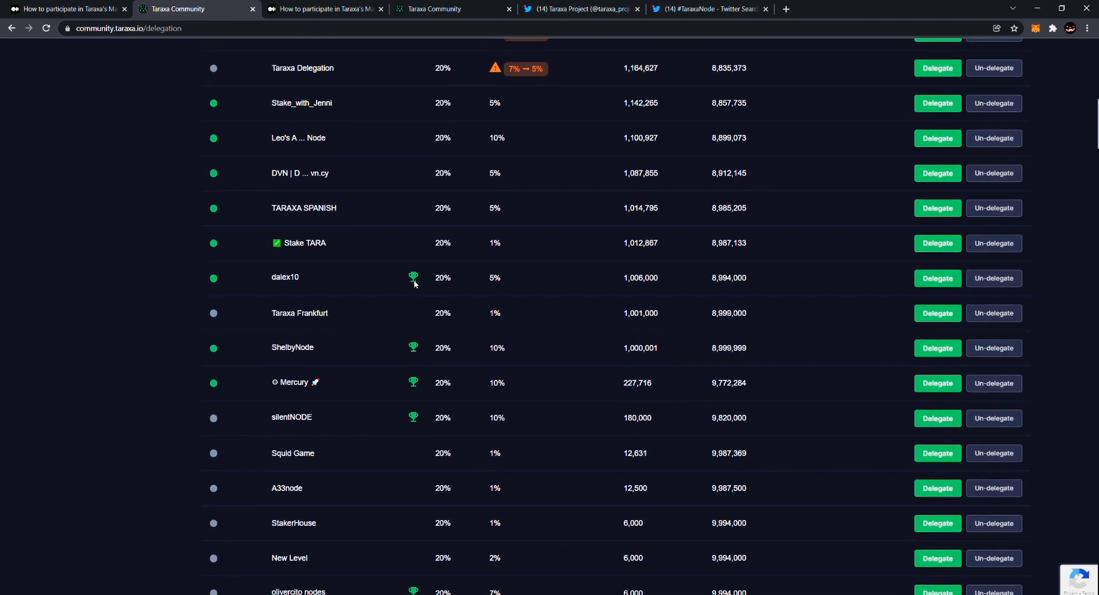
{"action": "scroll", "coordinate": [537, 387], "scroll_direction": "down", "scroll_amount": 4}
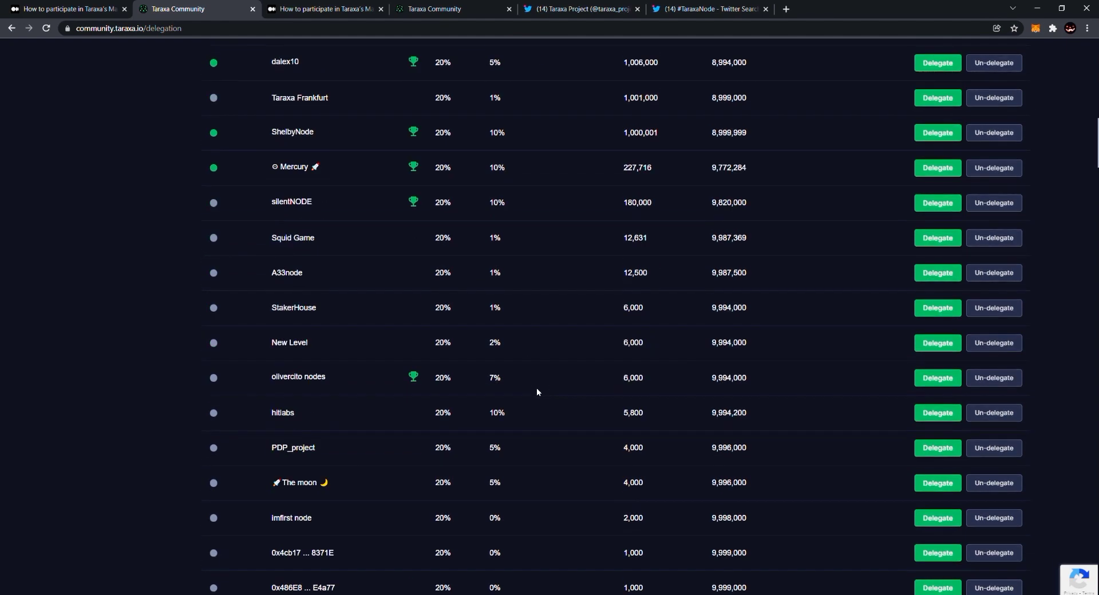
{"action": "scroll", "coordinate": [537, 390], "scroll_direction": "down", "scroll_amount": 8}
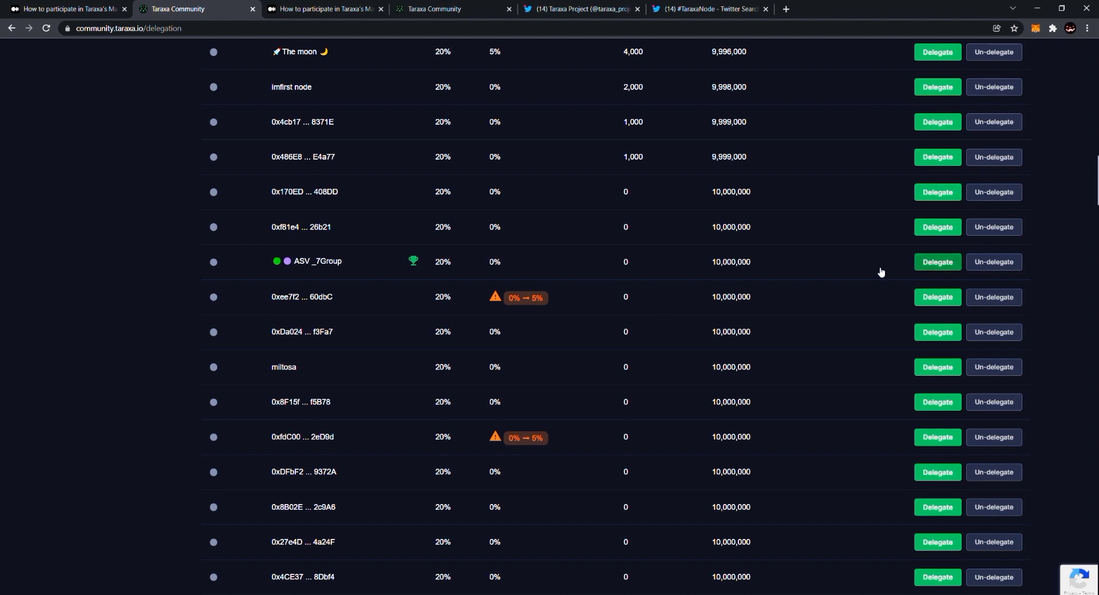
{"action": "left_click", "coordinate": [936, 263]}
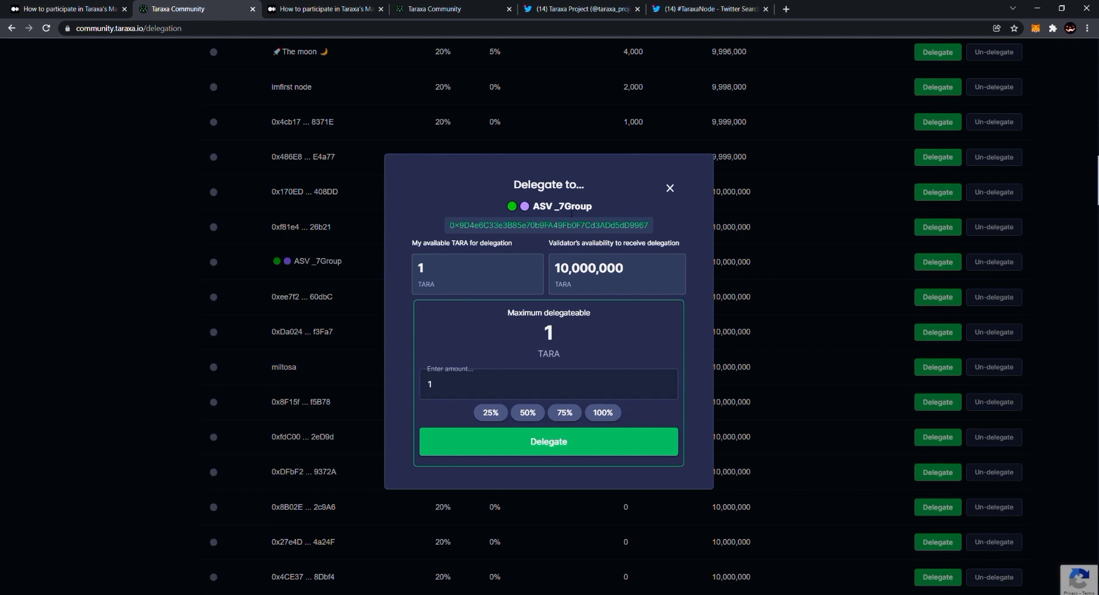
{"action": "double_click", "coordinate": [504, 227]}
{"action": "left_click", "coordinate": [486, 213]}
{"action": "left_click", "coordinate": [670, 187]}
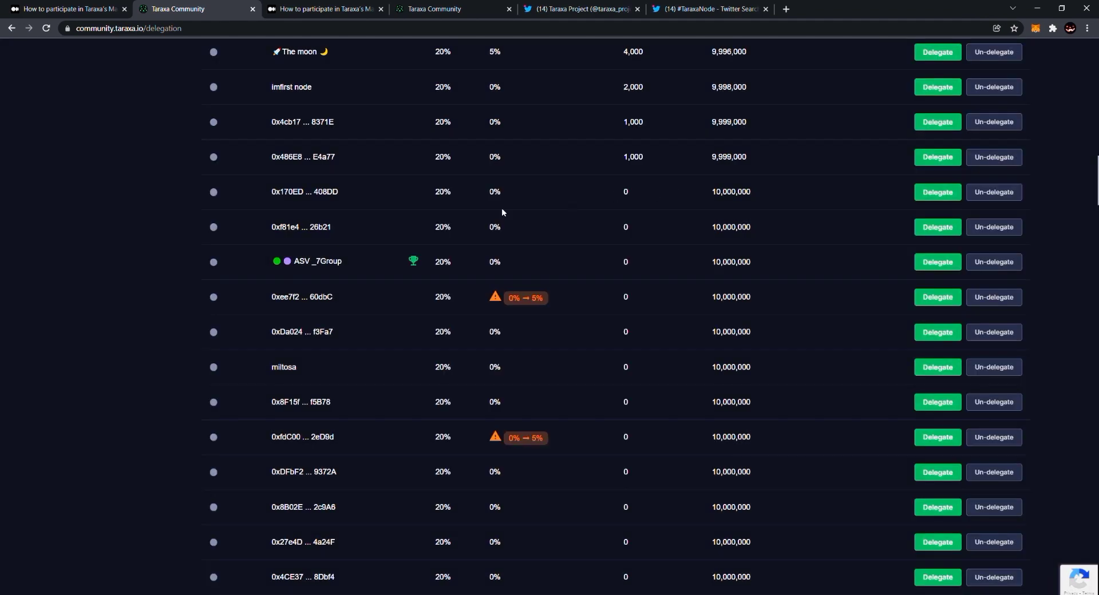
{"action": "scroll", "coordinate": [161, 246], "scroll_direction": "up", "scroll_amount": 12}
{"action": "scroll", "coordinate": [183, 263], "scroll_direction": "up", "scroll_amount": 10}
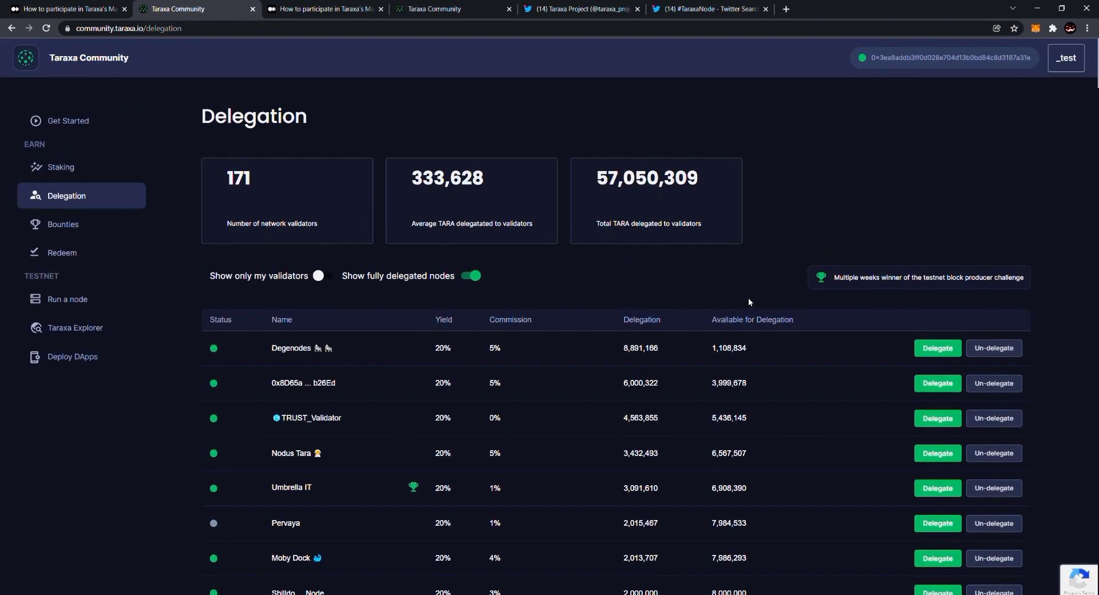
{"action": "left_click", "coordinate": [86, 171]}
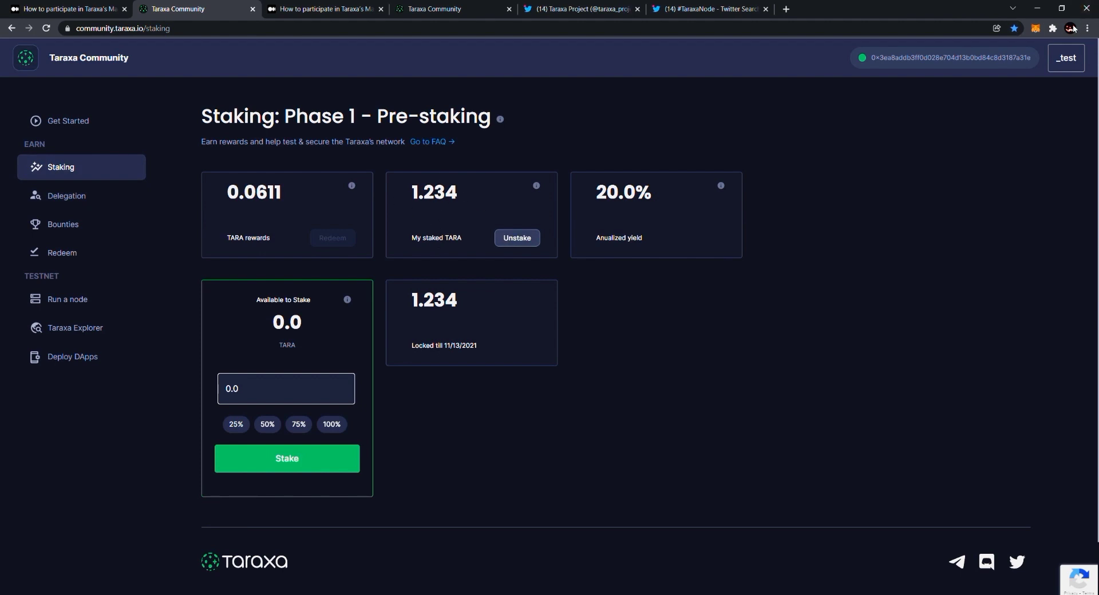
{"action": "left_click", "coordinate": [94, 199]}
{"action": "scroll", "coordinate": [685, 433], "scroll_direction": "down", "scroll_amount": 20}
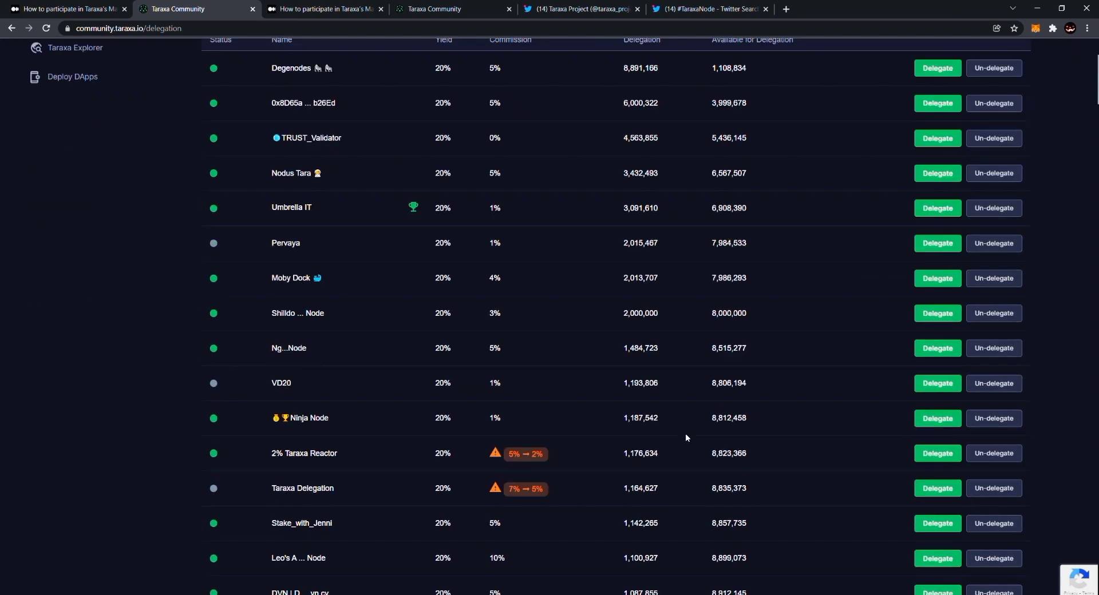
{"action": "left_click", "coordinate": [933, 105]}
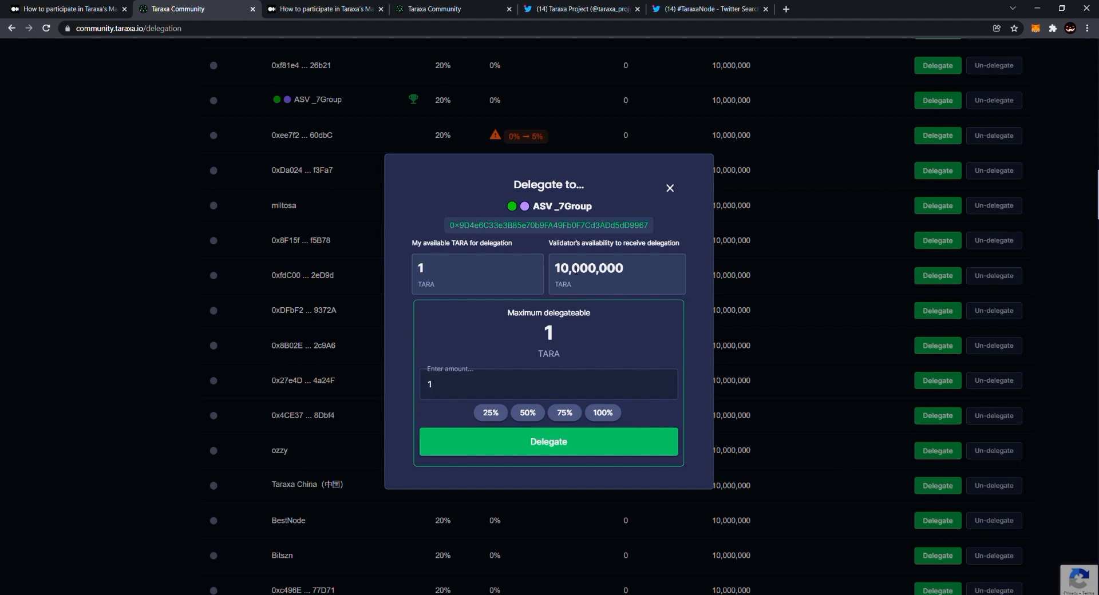
{"action": "left_click", "coordinate": [551, 451]}
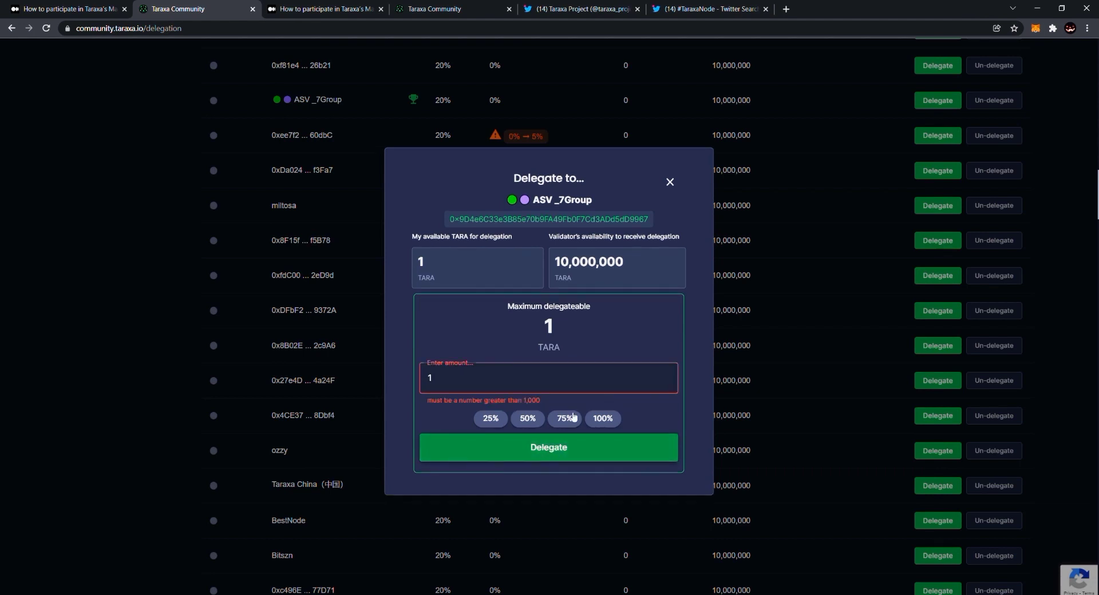
{"action": "left_click", "coordinate": [531, 380]}
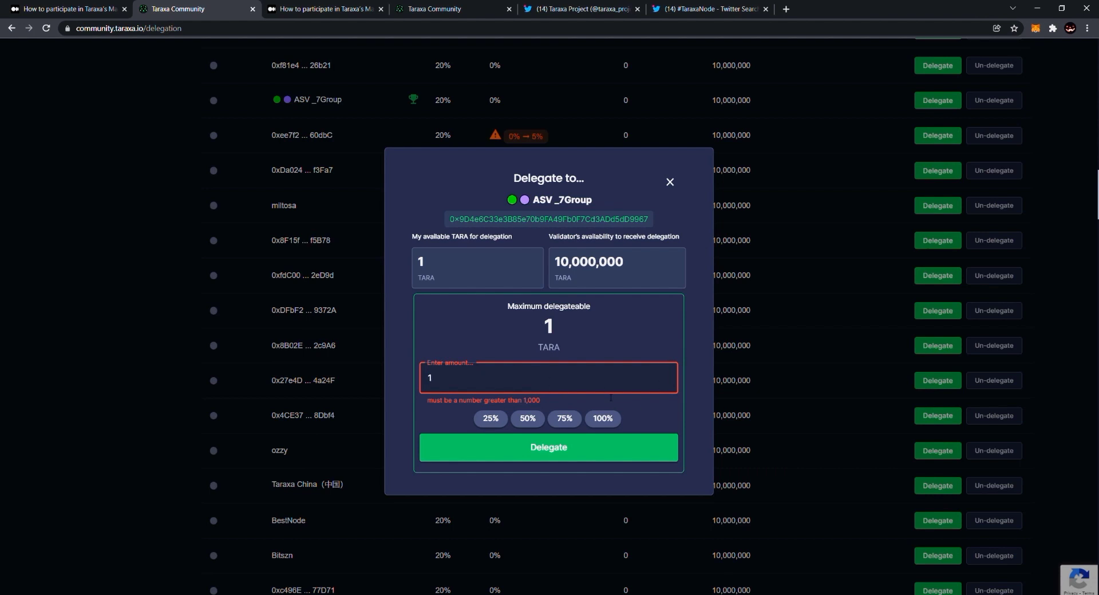
{"action": "left_click", "coordinate": [578, 456]}
Step: Close the ASV _7Group Delegate dialog and scroll back to the top of the validator list
{"action": "left_click", "coordinate": [670, 182]}
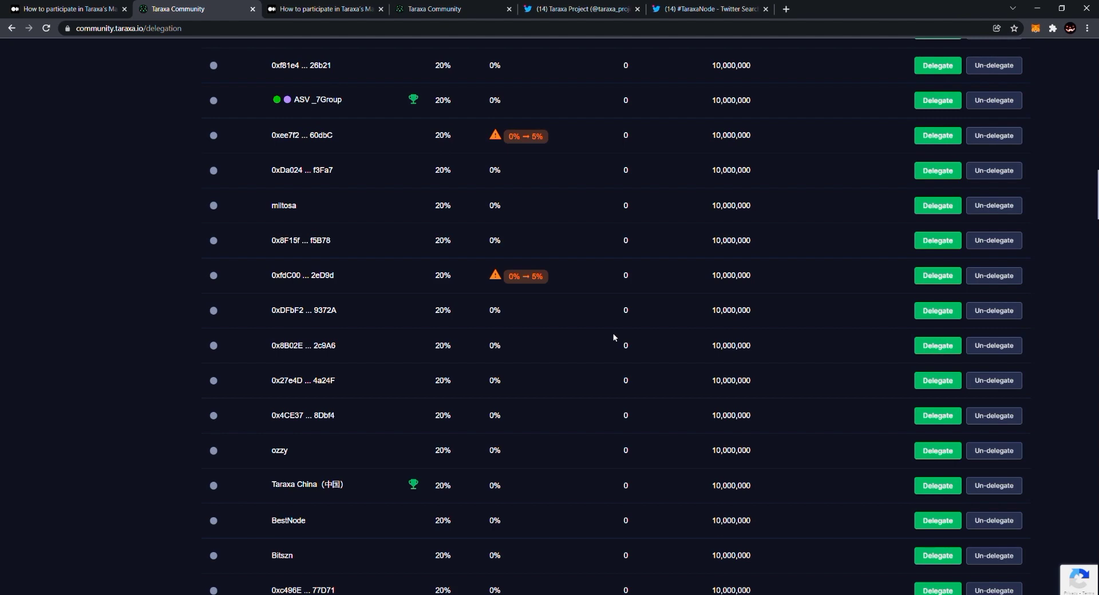
{"action": "left_click_drag", "start_coordinate": [1097, 211], "coordinate": [1090, 62]}
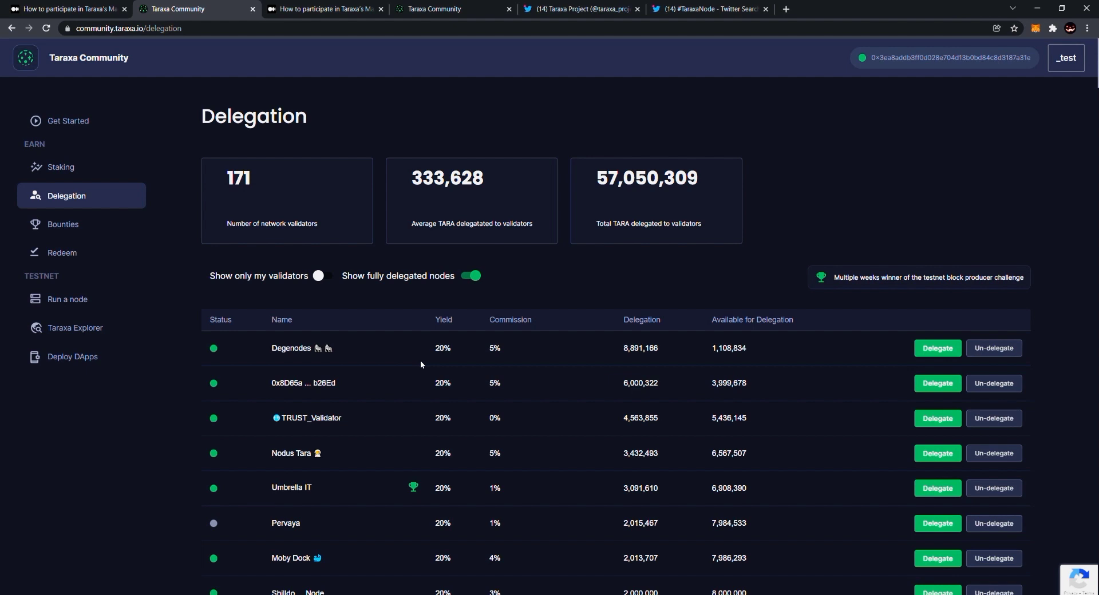
Step: On Taraxa Project's Twitter, scroll to the Node Operators tweet and open #TaraxaNode
{"action": "left_click", "coordinate": [611, 7]}
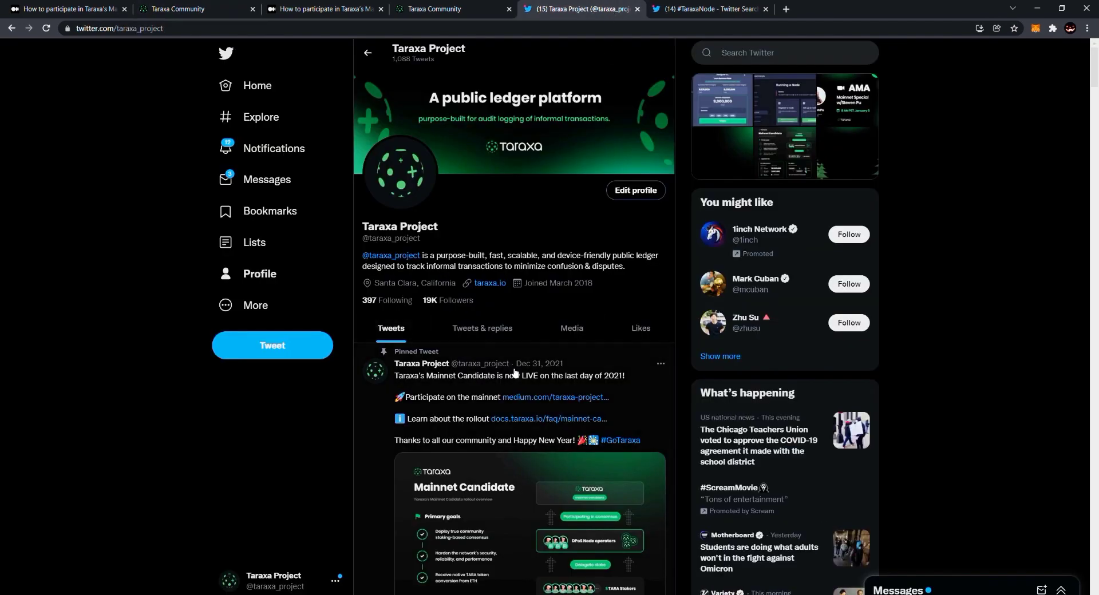
{"action": "scroll", "coordinate": [515, 373], "scroll_direction": "down", "scroll_amount": 10}
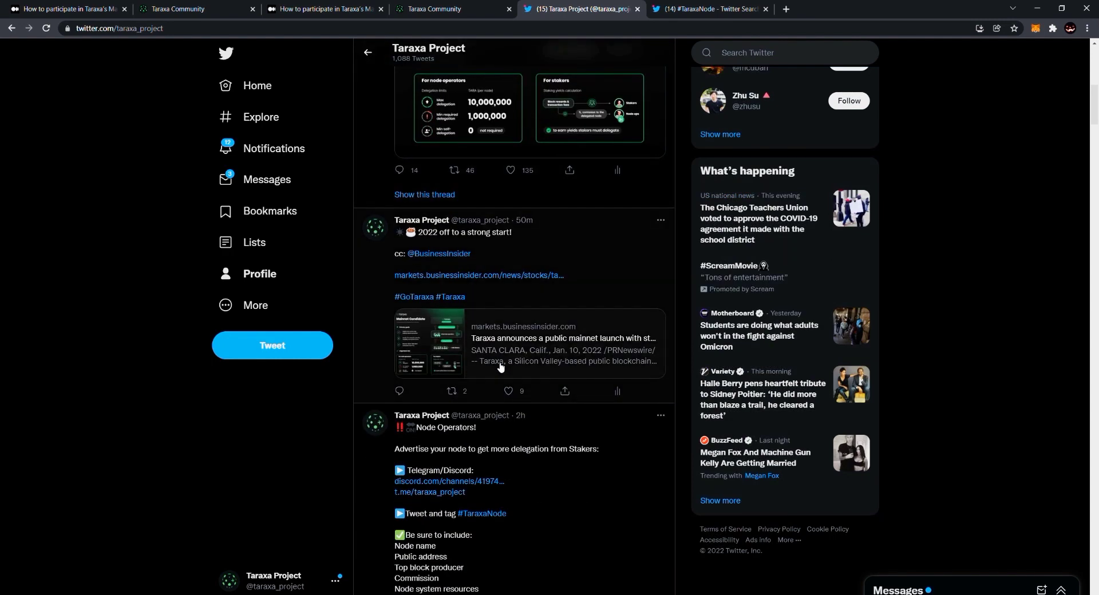
{"action": "scroll", "coordinate": [500, 367], "scroll_direction": "down", "scroll_amount": 2}
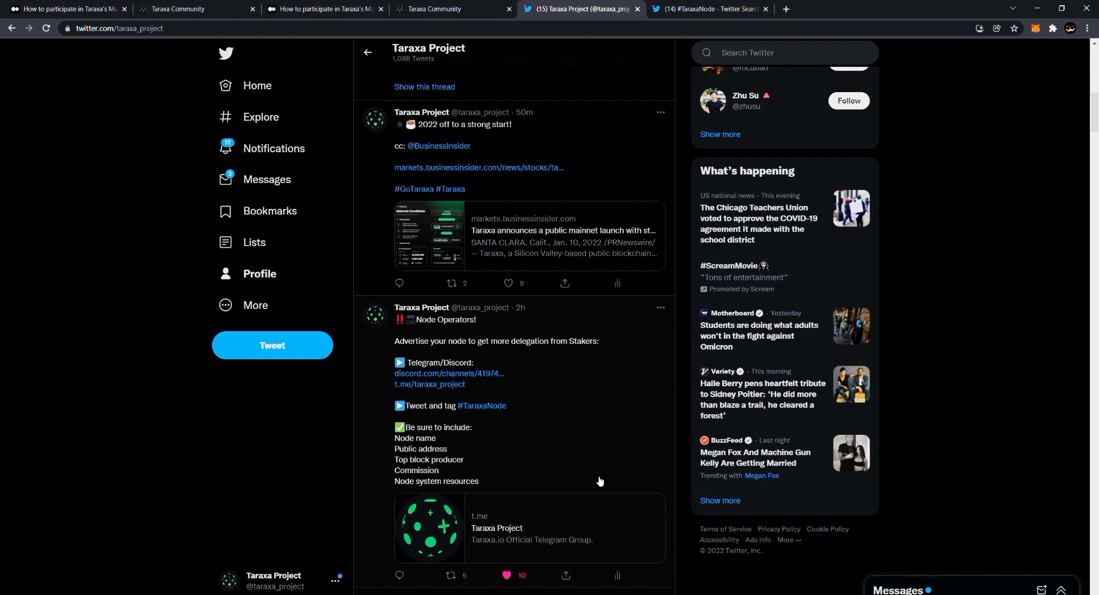
{"action": "scroll", "coordinate": [597, 480], "scroll_direction": "down", "scroll_amount": 1}
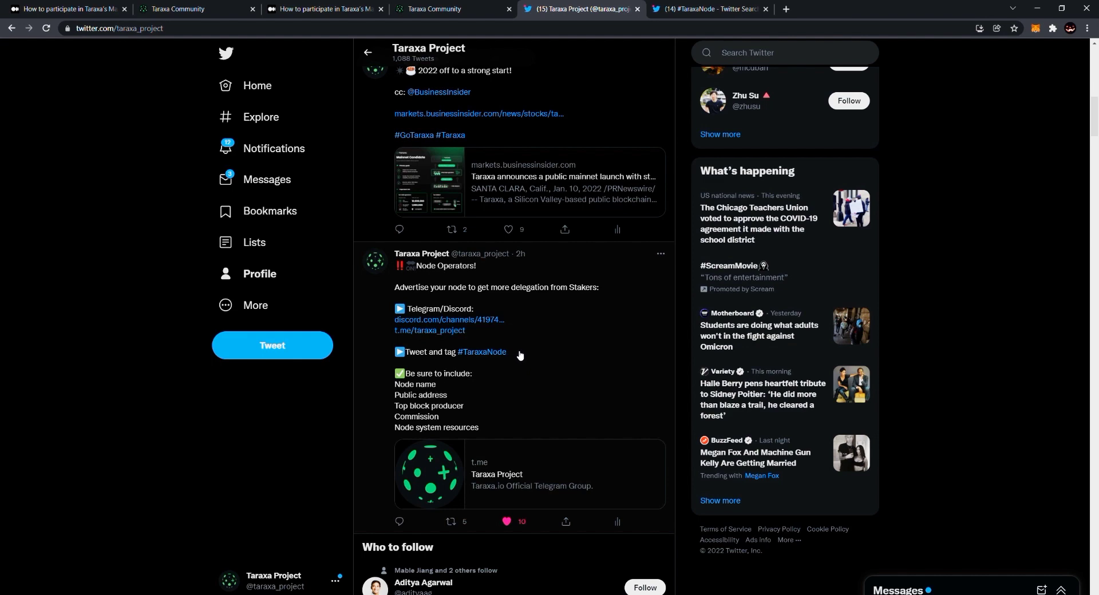
{"action": "left_click", "coordinate": [488, 355]}
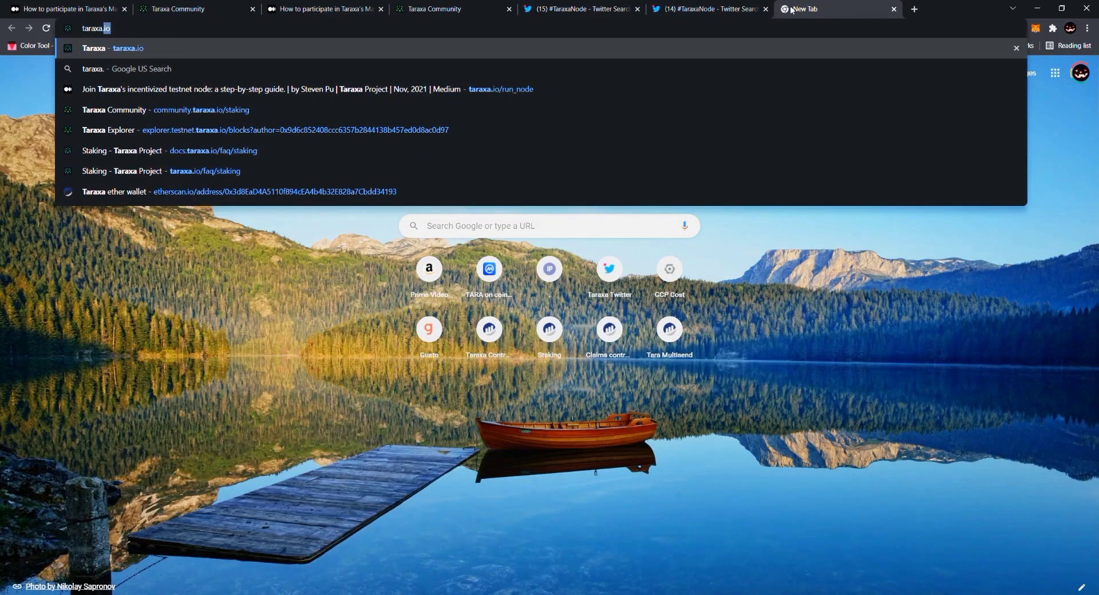
Step: Load taraxa.io/discord to open Taraxa_Project's #taraxa-staking channel in Discord, then close the invite tab
{"action": "type", "text": "/"}
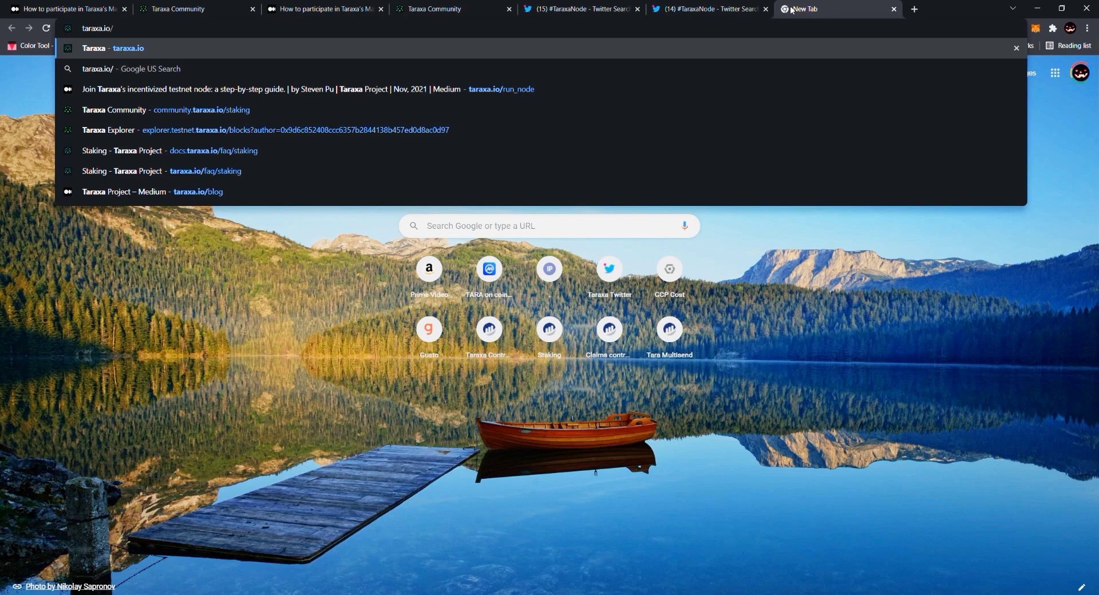
{"action": "type", "text": "discord"}
{"action": "key", "text": "Return"}
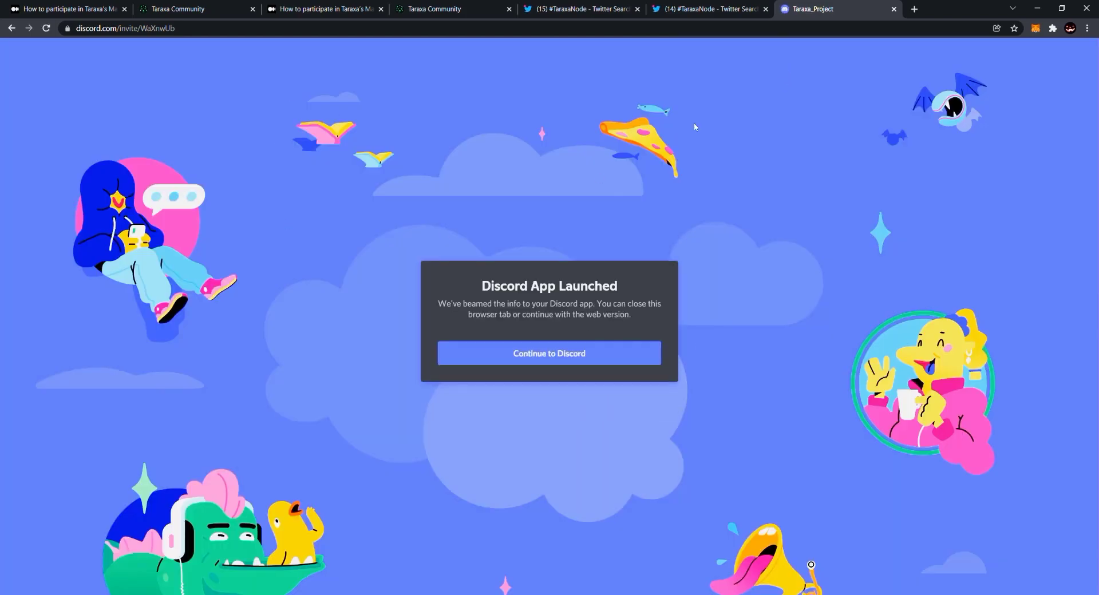
{"action": "left_click", "coordinate": [893, 9]}
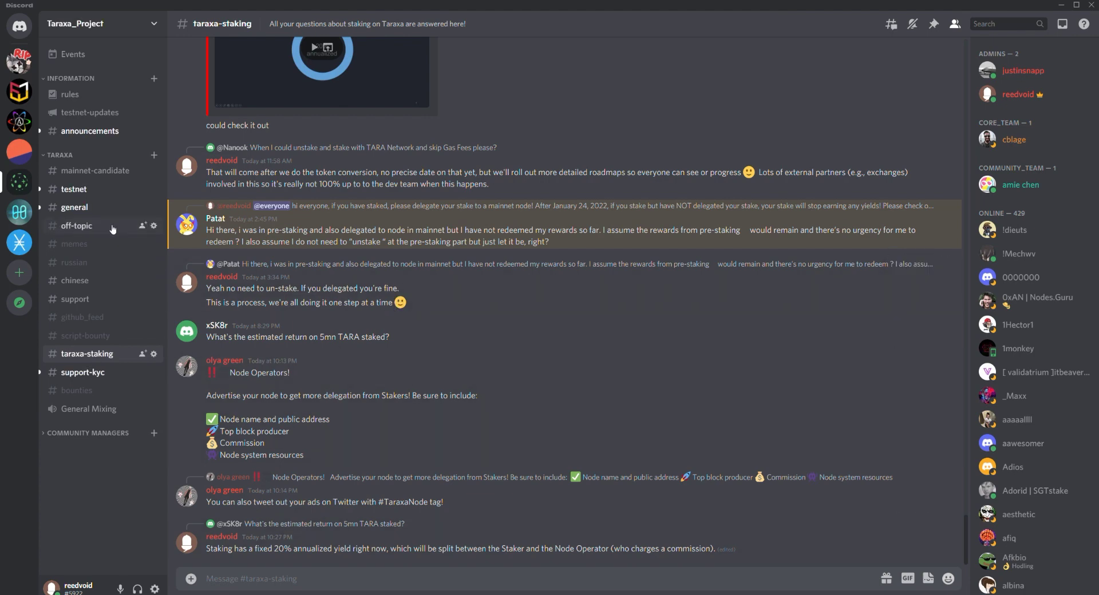
{"action": "left_click", "coordinate": [99, 179]}
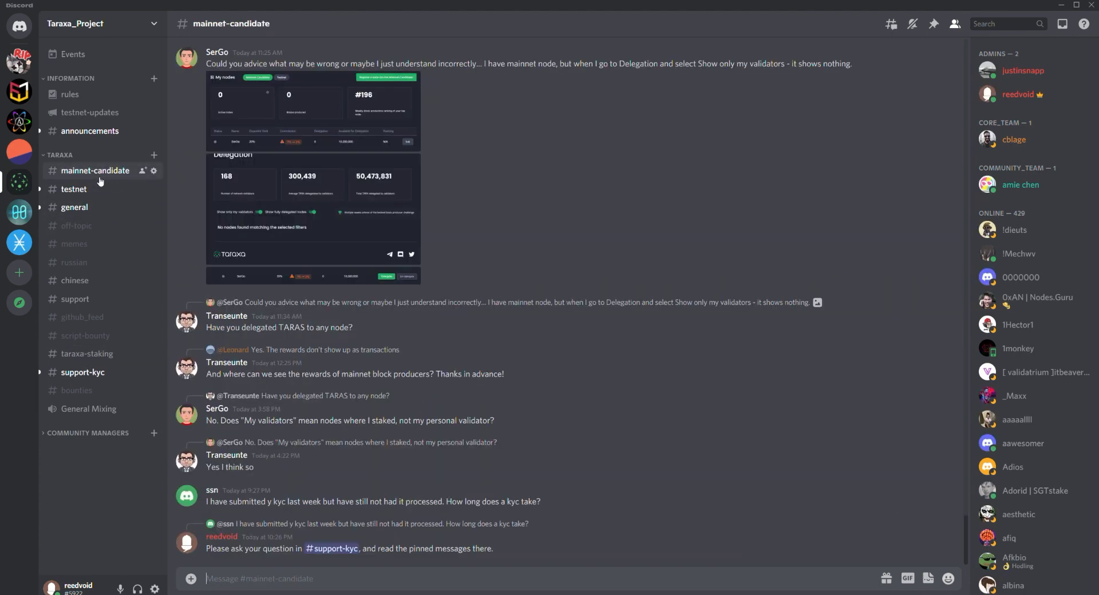
{"action": "left_click", "coordinate": [76, 357]}
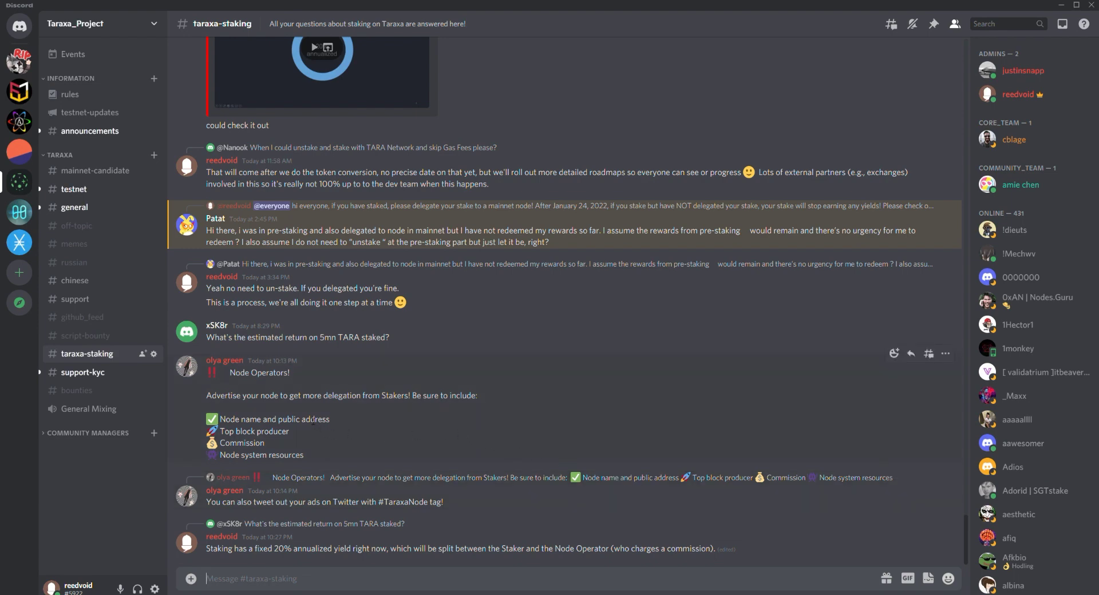
{"action": "left_click", "coordinate": [96, 174]}
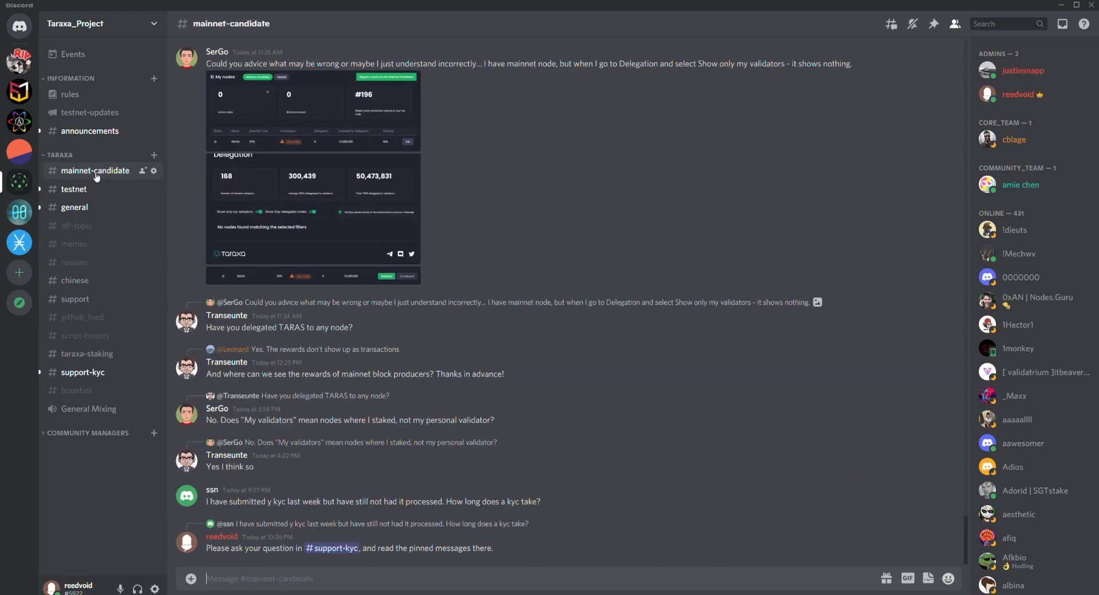
{"action": "left_click", "coordinate": [91, 195]}
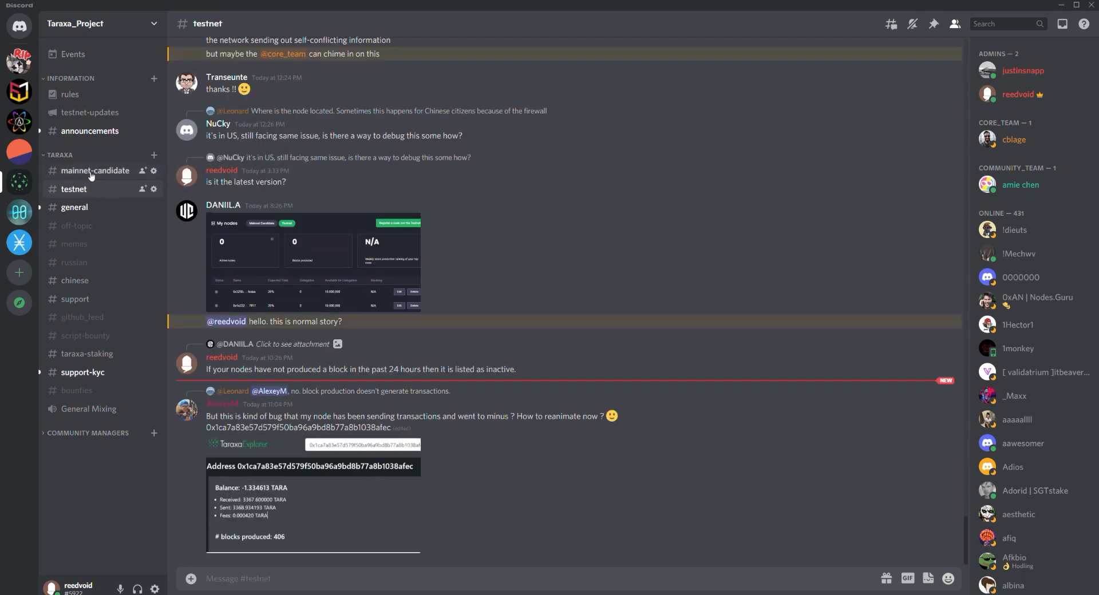
{"action": "left_click", "coordinate": [91, 175]}
{"action": "left_click", "coordinate": [112, 355]}
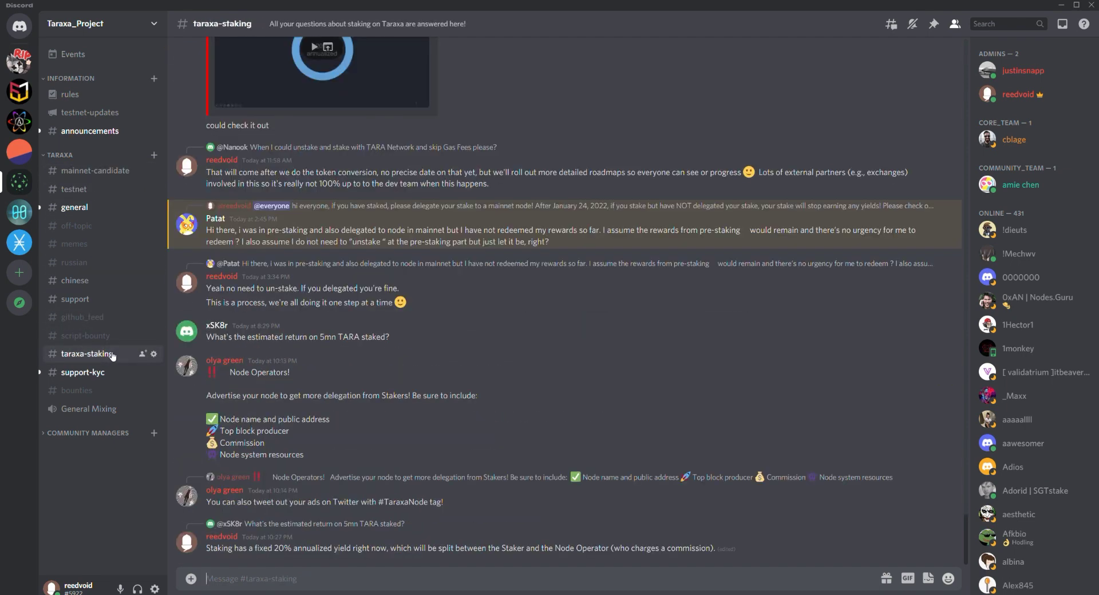